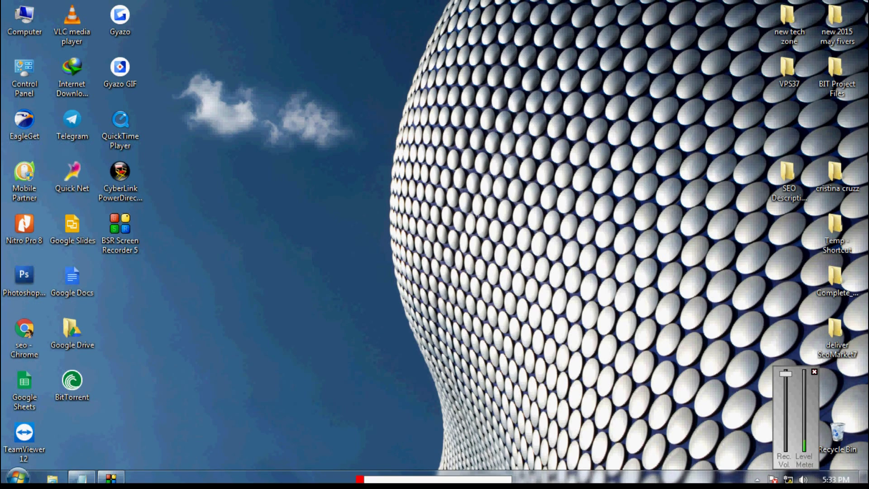
left_click(814, 370)
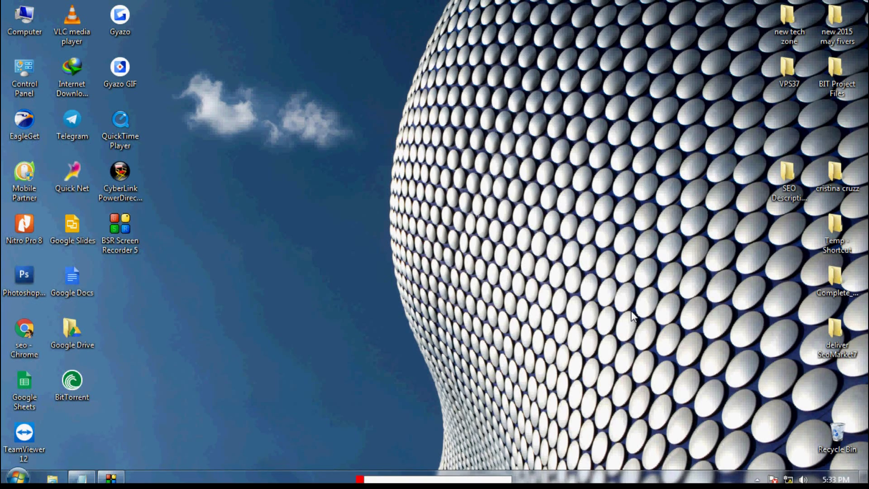
right_click(562, 282)
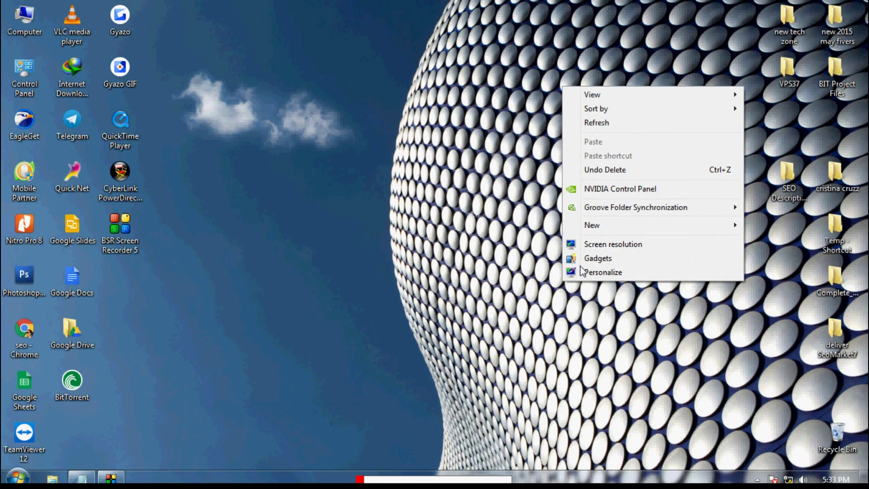
left_click(519, 271)
right_click(519, 271)
left_click(561, 300)
right_click(561, 300)
left_click(603, 143)
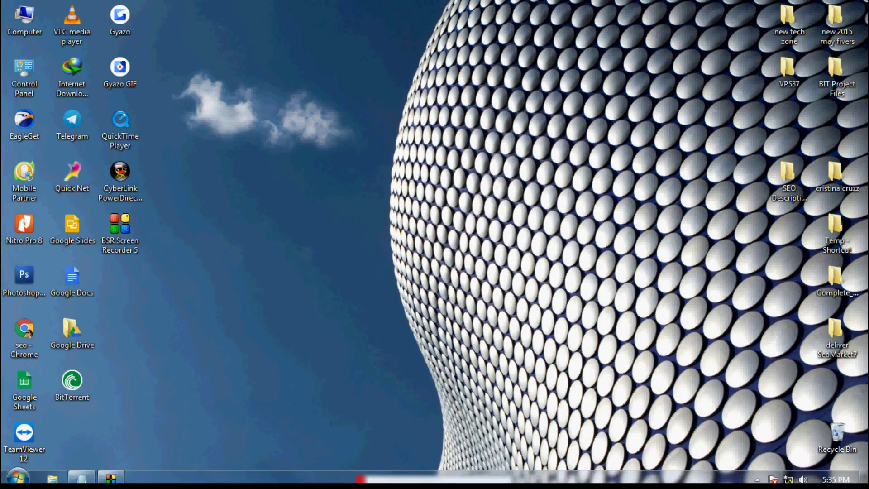
Open the Network and Sharing Center from the network status indicator, view the adapter connections, and close the window.
mouse_move(788, 479)
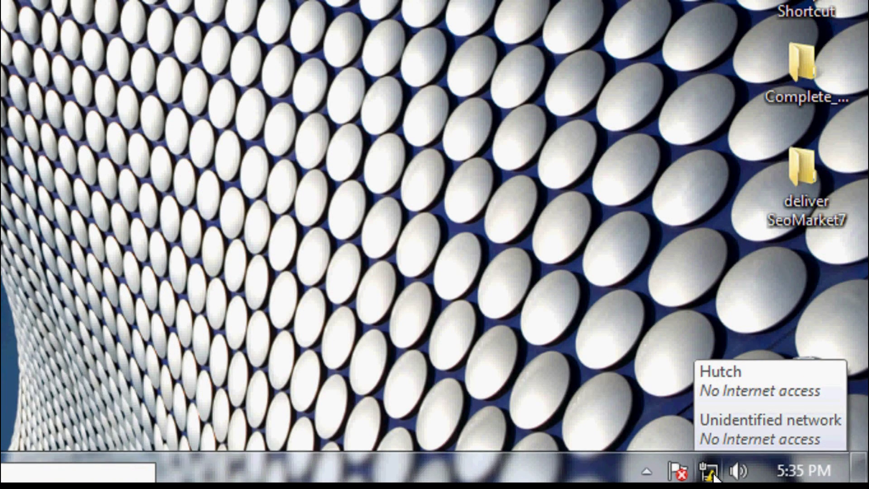
right_click(712, 476)
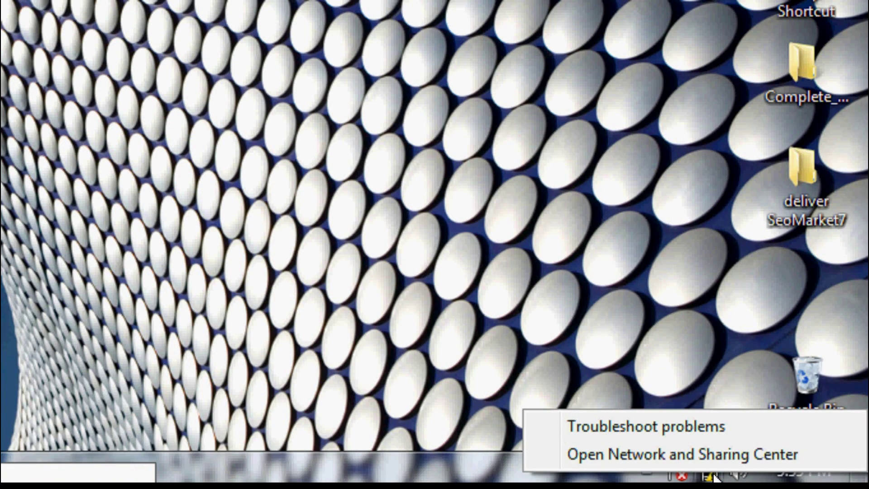
left_click(647, 454)
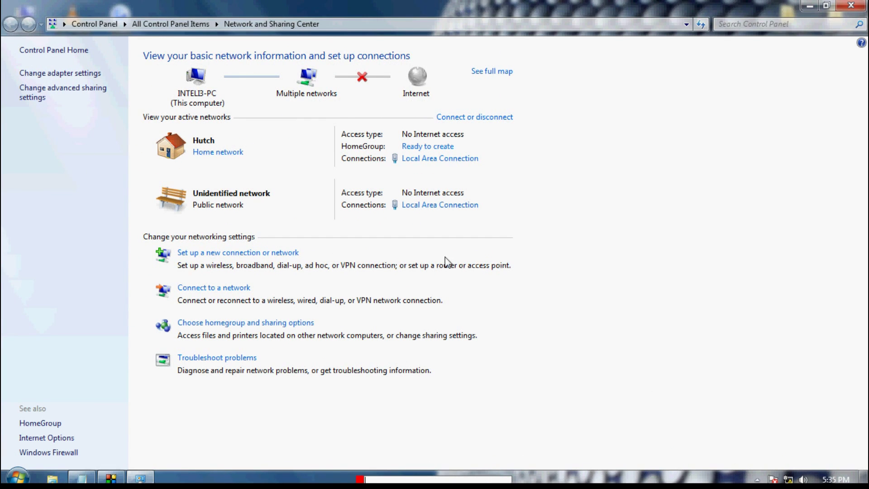
left_click(56, 74)
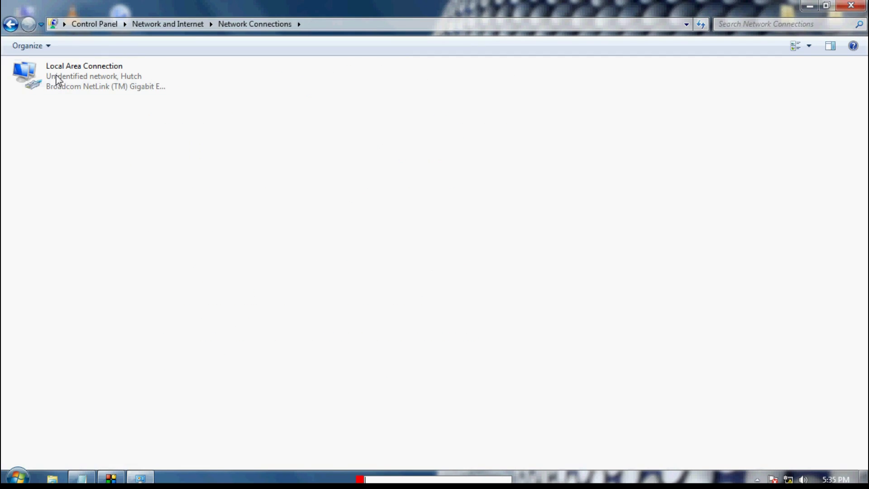
left_click(10, 24)
left_click(851, 6)
right_click(478, 156)
left_click(505, 192)
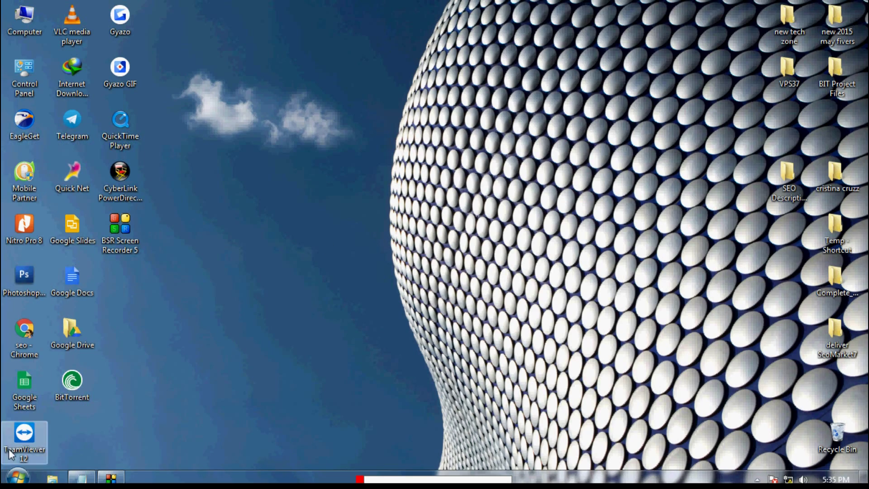
Open Control Panel with large icons and go to the Network and Sharing Center's adapter settings.
left_click(18, 478)
left_click(200, 340)
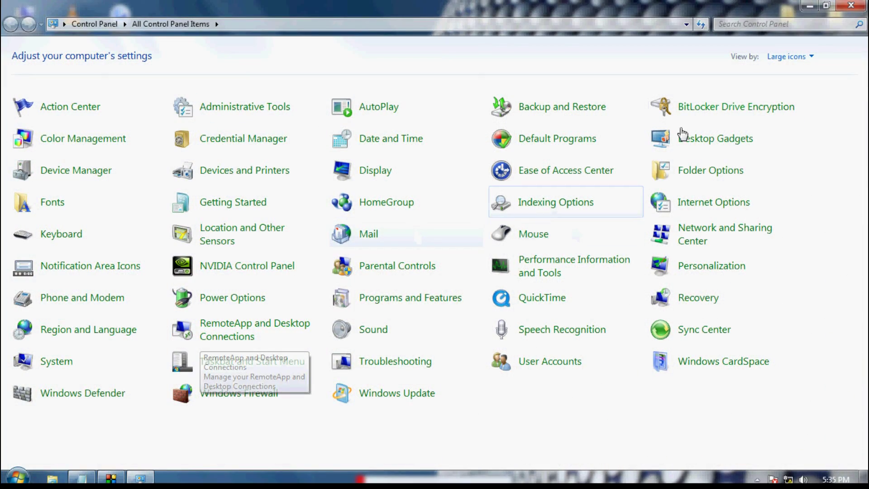
left_click(787, 57)
left_click(793, 92)
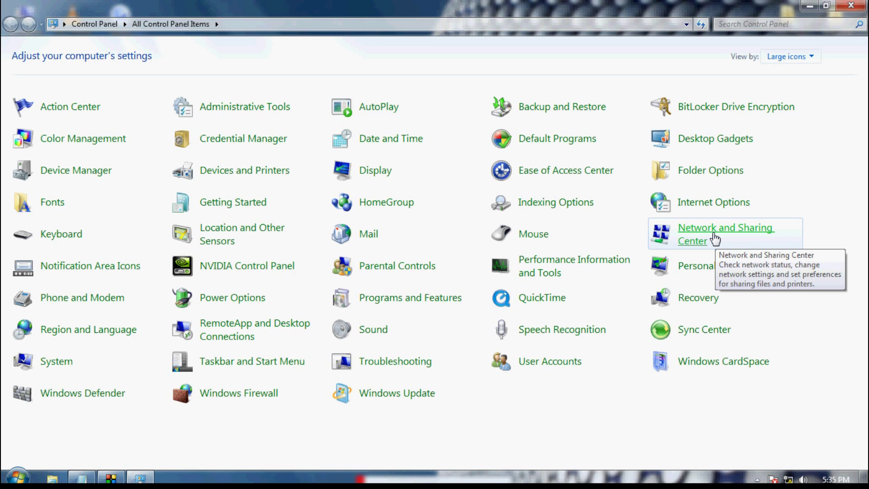
left_click(716, 239)
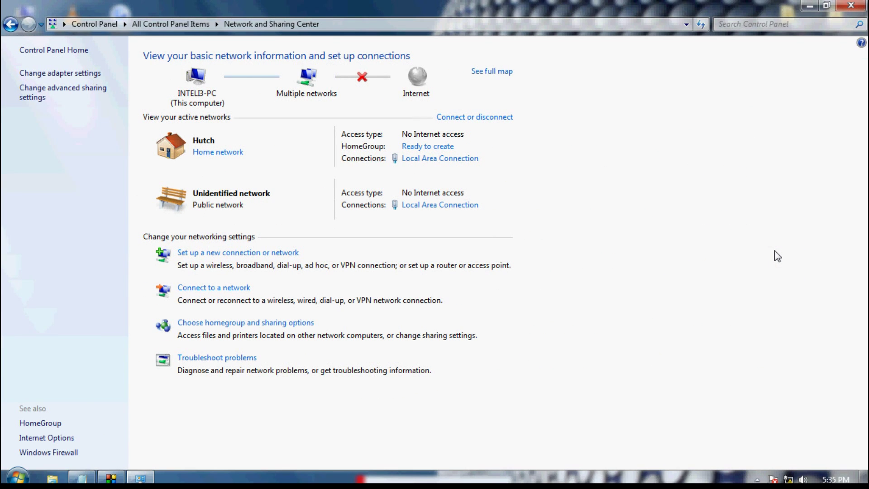
left_click(55, 74)
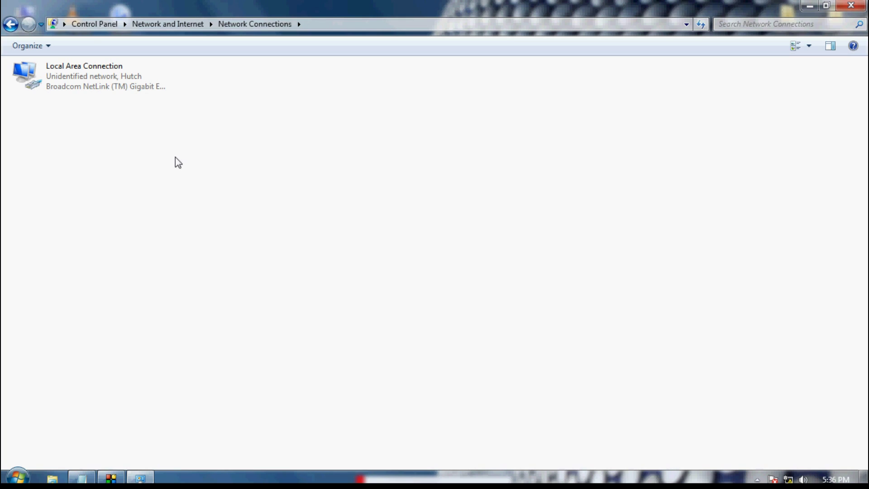
Disable the Local Area Connection adapter and check the network status indicator.
left_click(99, 88)
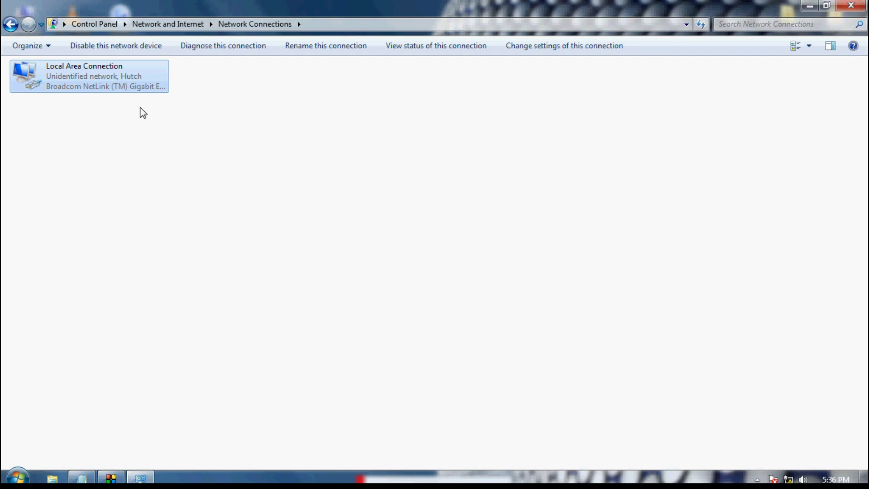
right_click(108, 75)
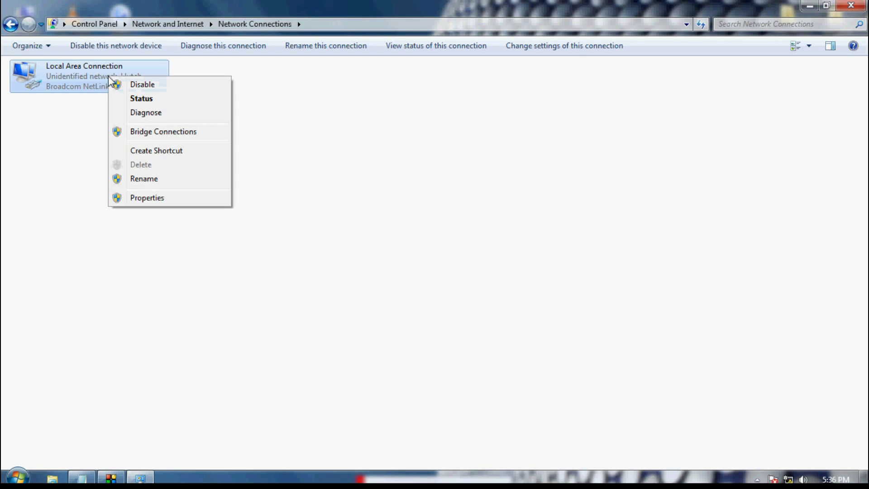
left_click(142, 85)
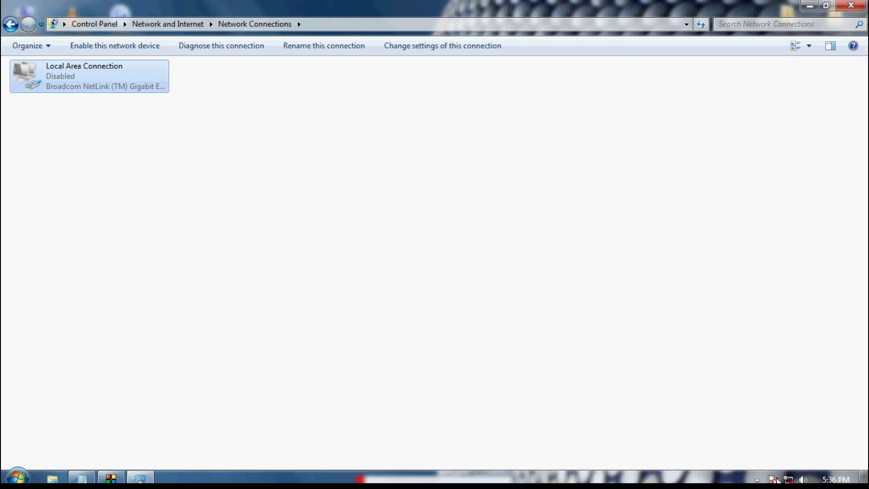
mouse_move(788, 479)
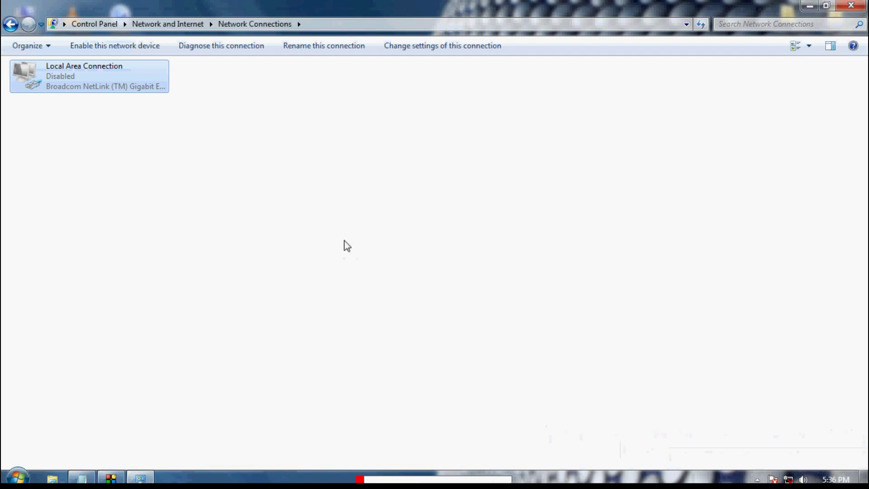
Enable the Local Area Connection adapter again and close the network settings window.
right_click(98, 75)
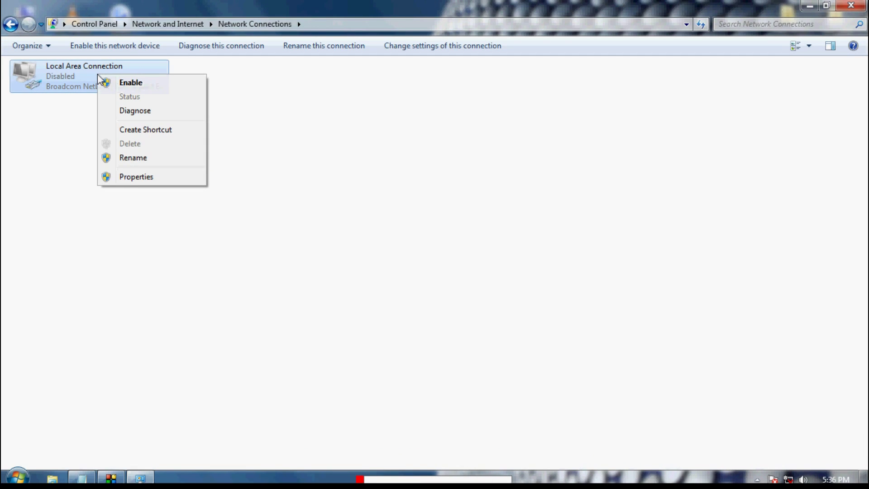
left_click(124, 83)
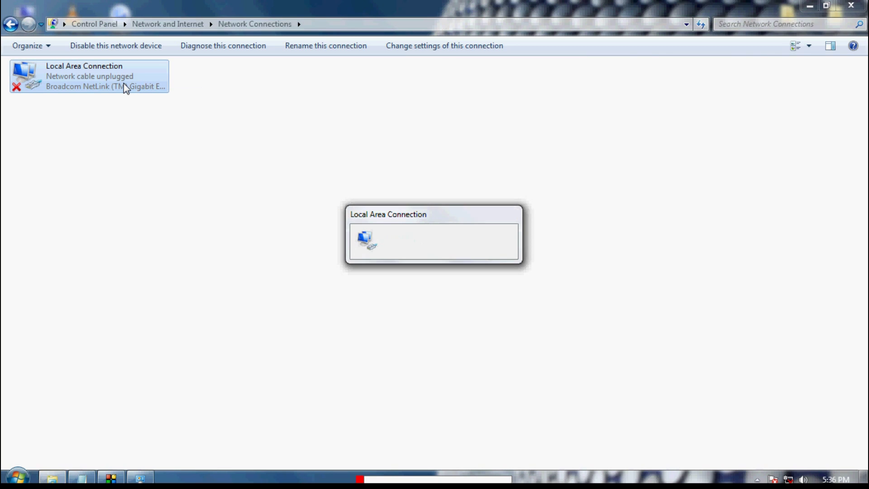
mouse_move(789, 480)
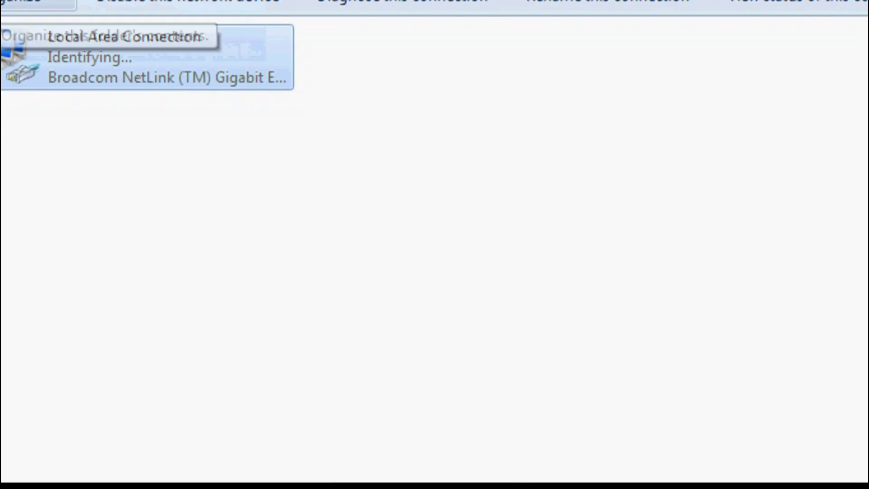
left_click(20, 21)
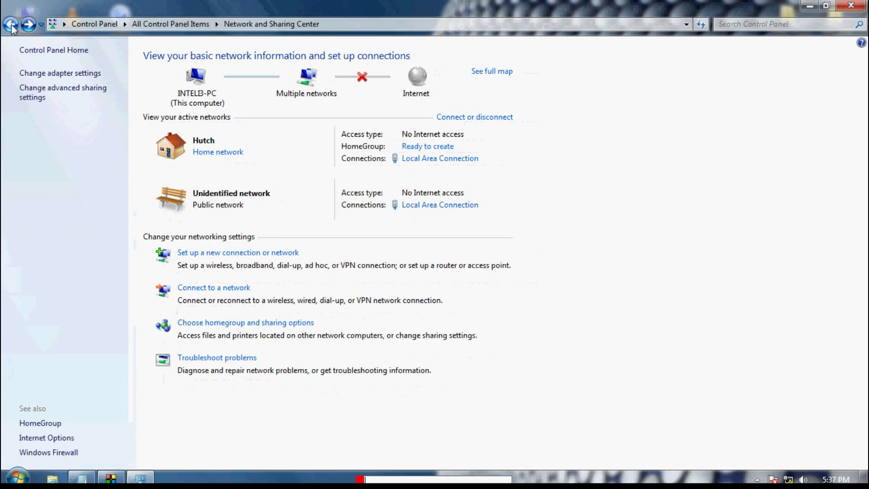
left_click(851, 5)
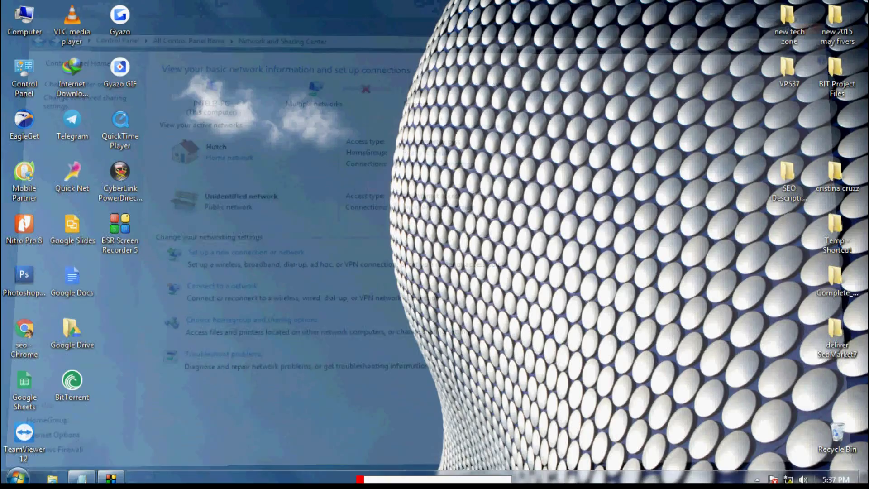
mouse_move(788, 479)
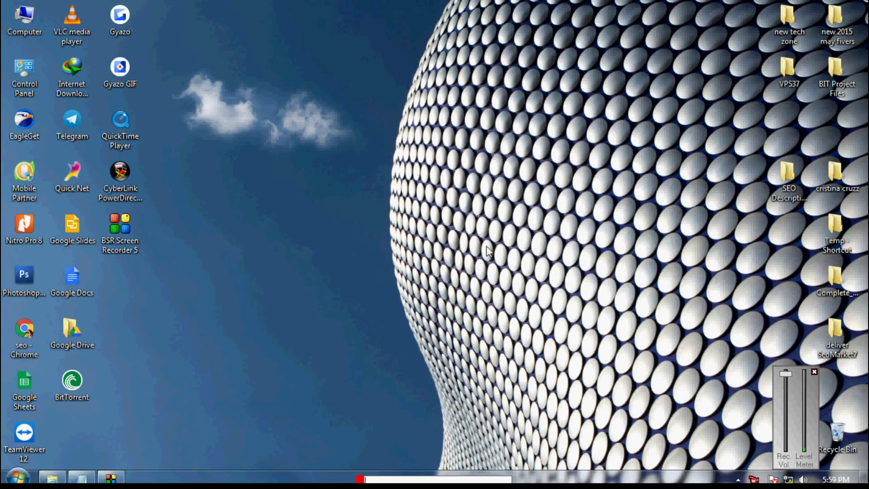
Open Computer Management for this computer and display Device Manager.
right_click(282, 176)
left_click(313, 213)
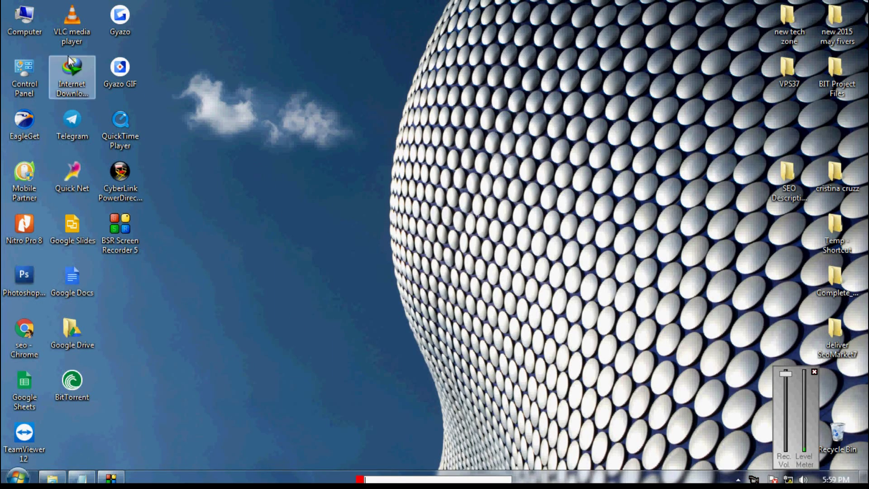
right_click(23, 23)
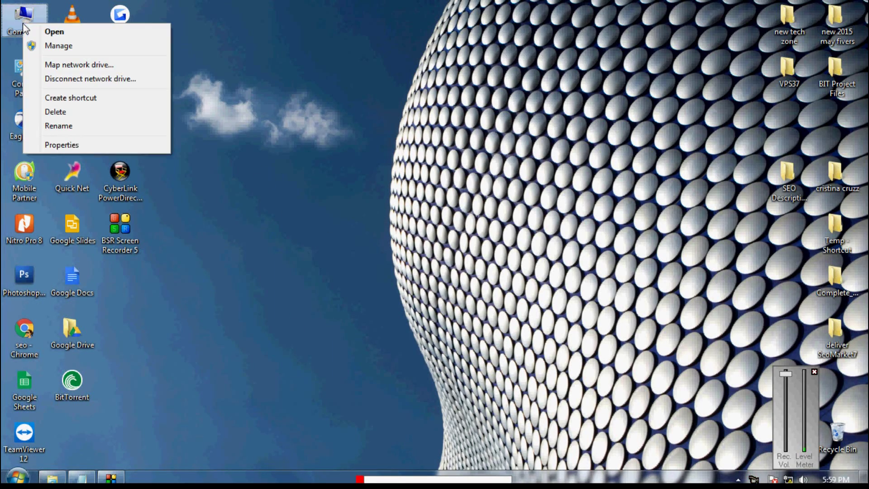
left_click(67, 47)
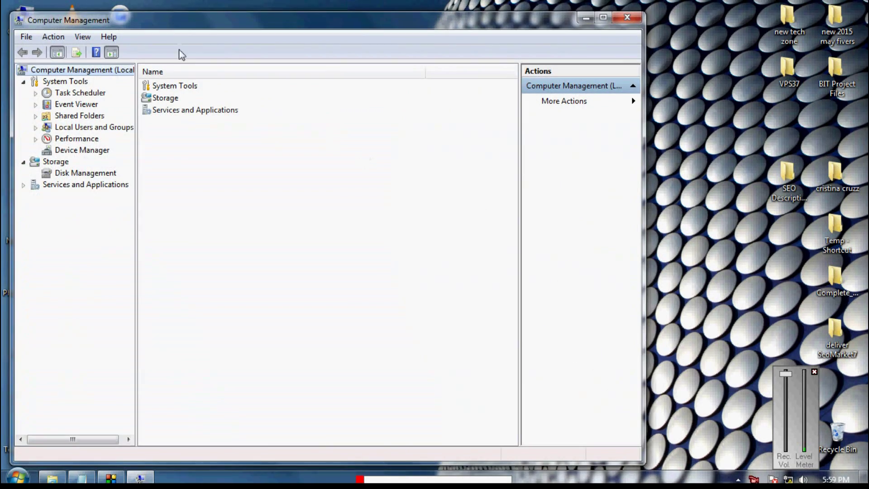
left_click_drag(180, 24, 399, 41)
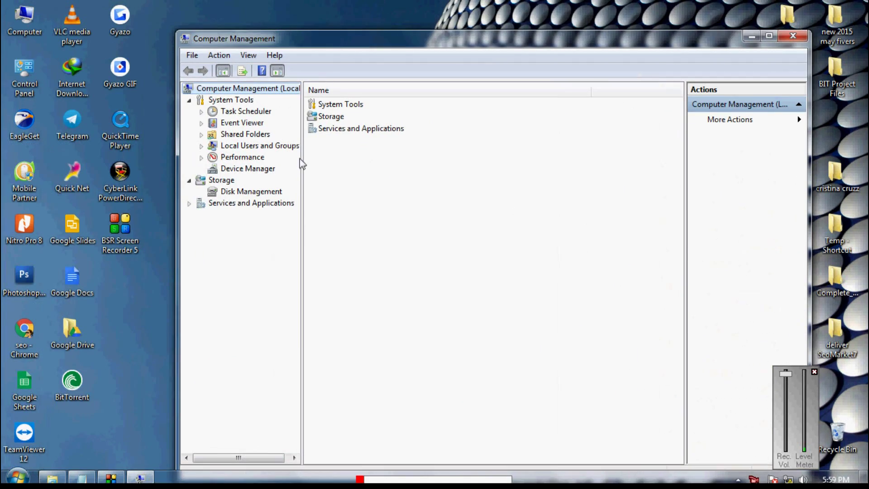
left_click(243, 170)
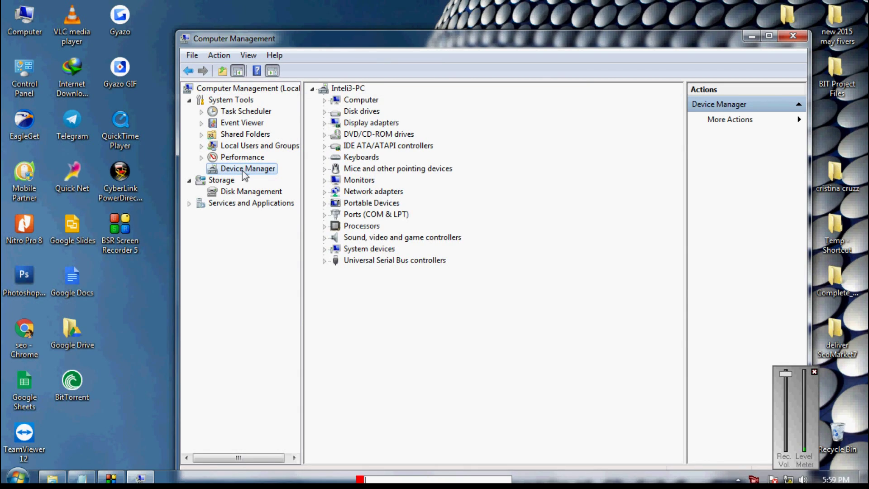
Disable the Broadcom NetLink (TM) Gigabit Ethernet device under Network adapters and minimize Computer Management.
left_click(365, 192)
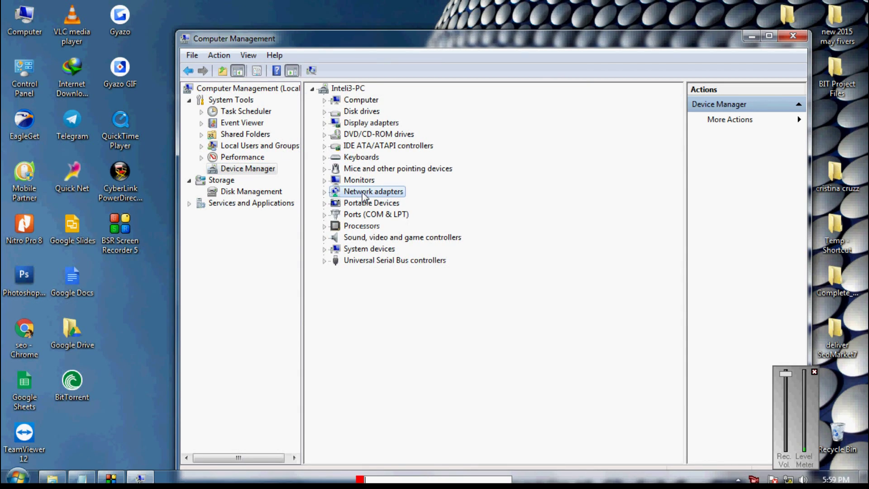
left_click_drag(357, 39, 322, 33)
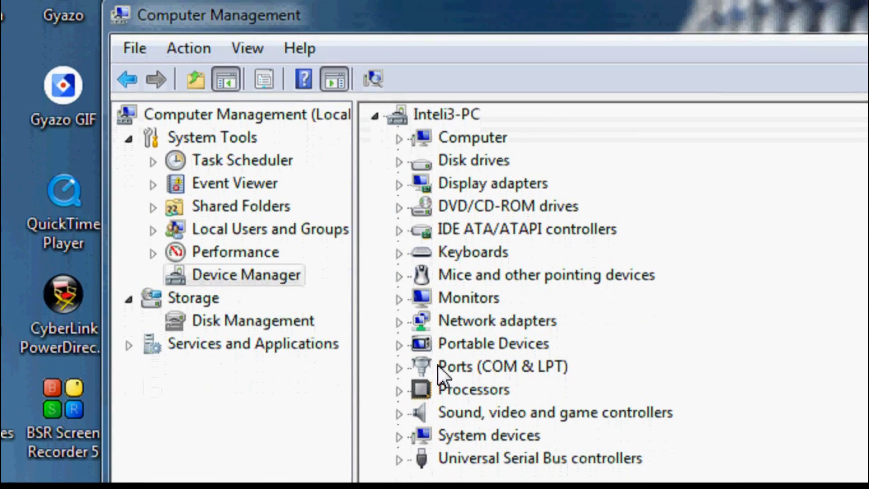
left_click(399, 322)
left_click(570, 341)
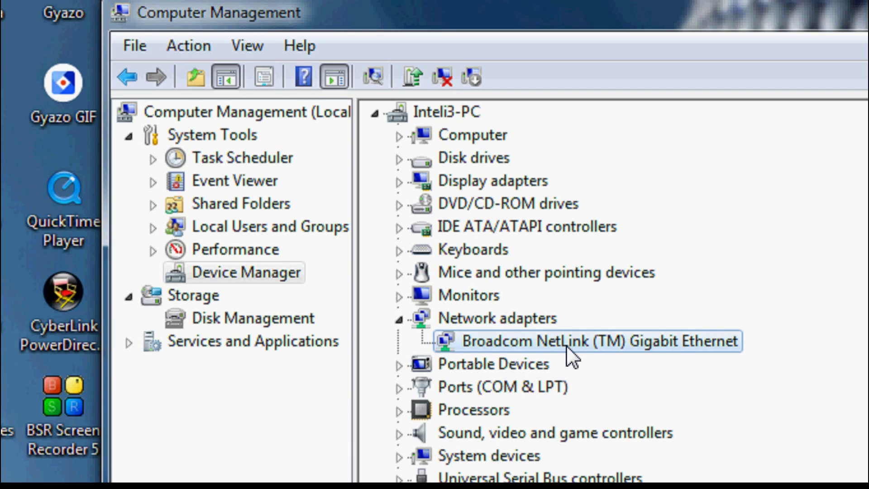
right_click(585, 338)
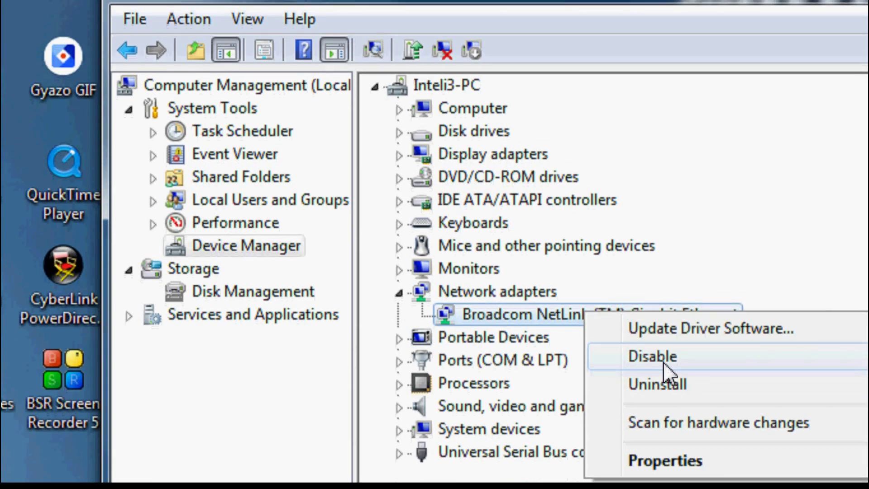
left_click(664, 362)
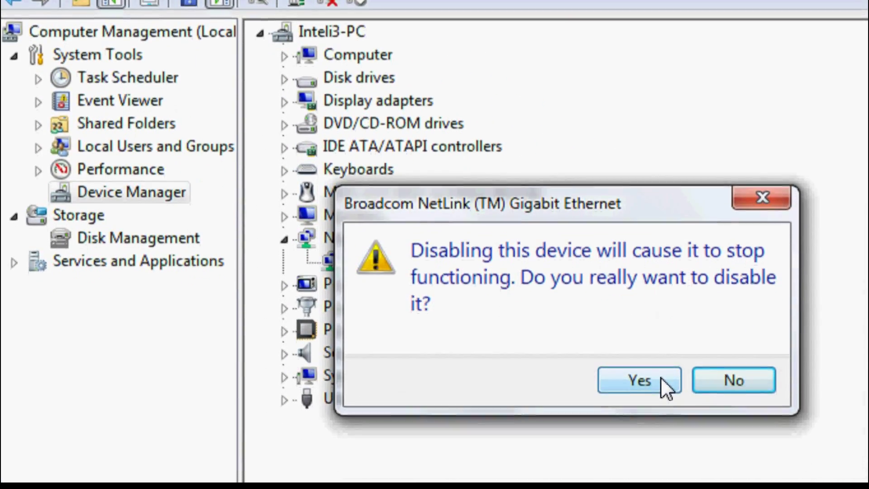
left_click(661, 414)
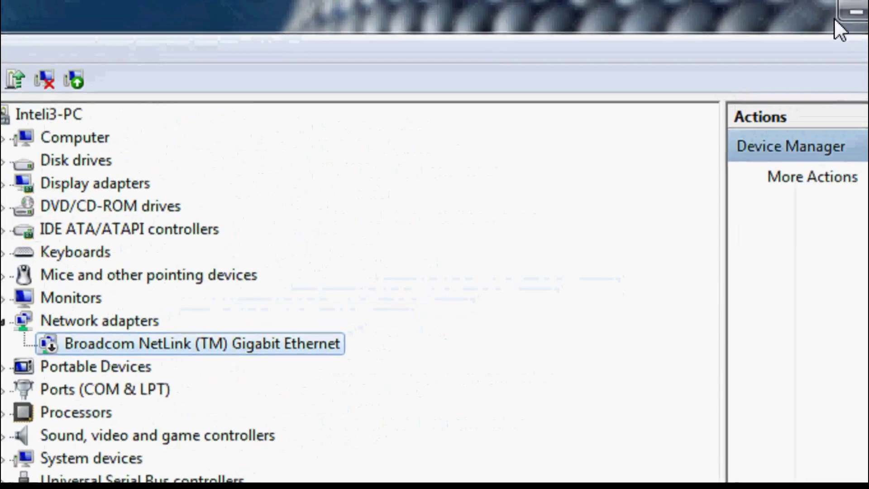
left_click(801, 28)
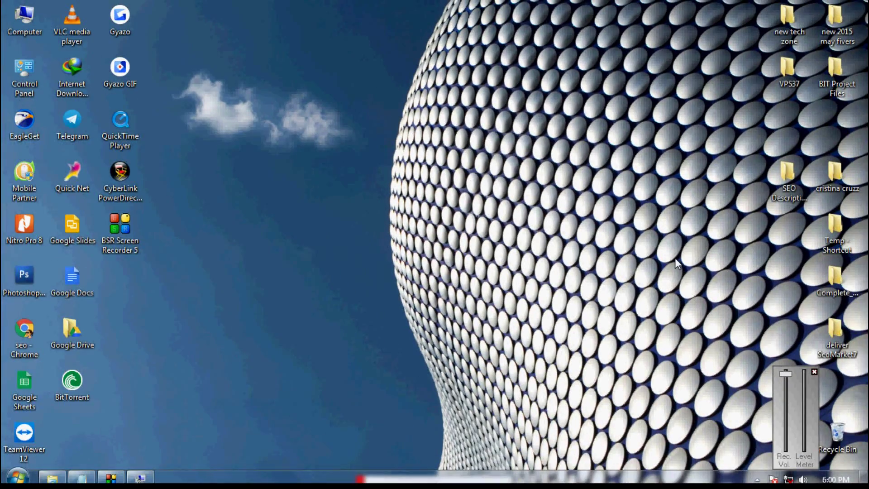
left_click(815, 371)
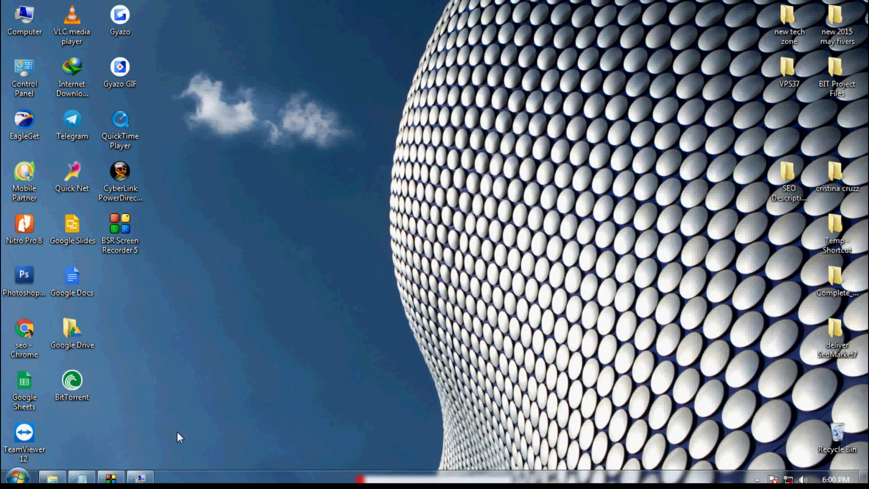
Enable the Broadcom NetLink (TM) Gigabit Ethernet device again in Device Manager and minimize Computer Management.
left_click(141, 478)
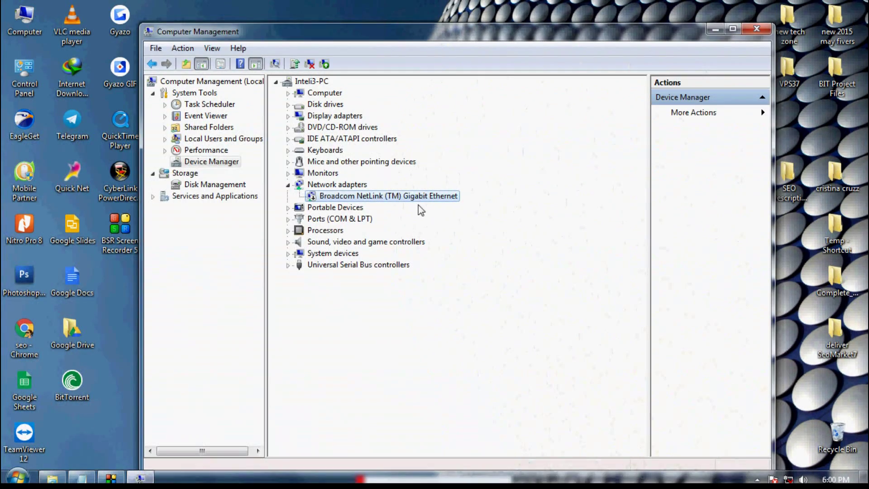
right_click(348, 201)
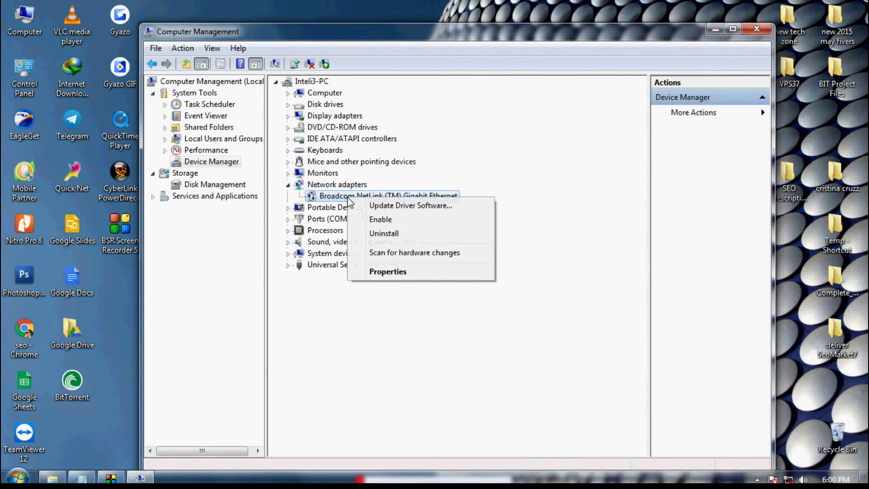
left_click(374, 221)
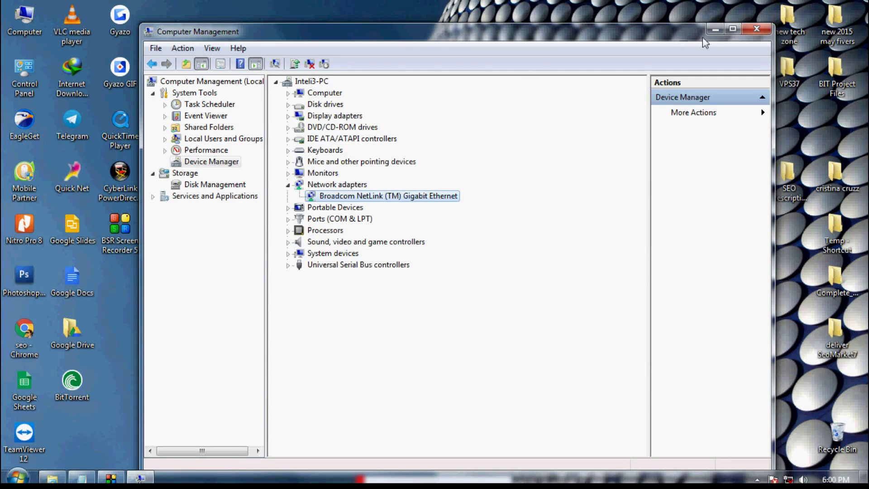
left_click(715, 29)
right_click(627, 229)
left_click(651, 267)
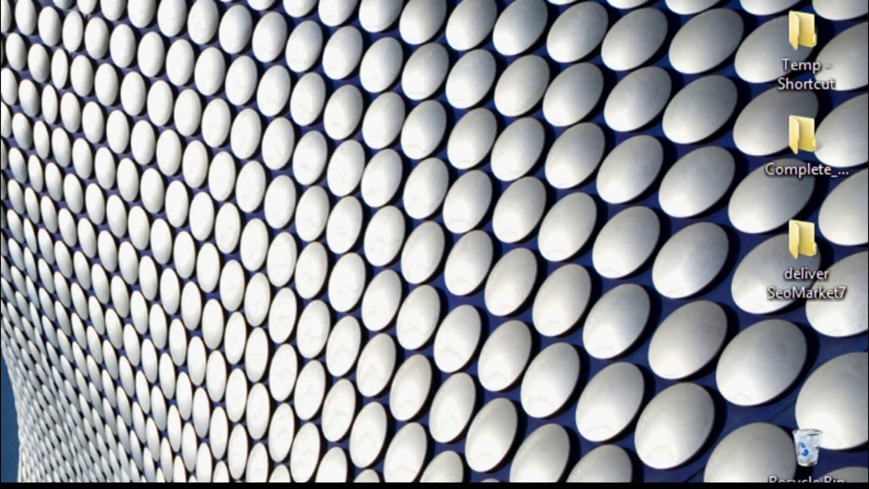
Check the Internet access of the current connections through the network status indicator.
mouse_move(788, 479)
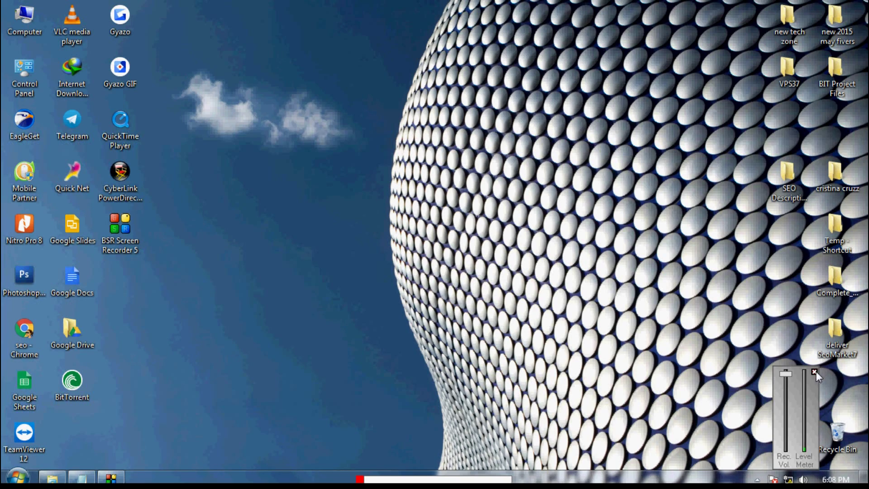
left_click(814, 372)
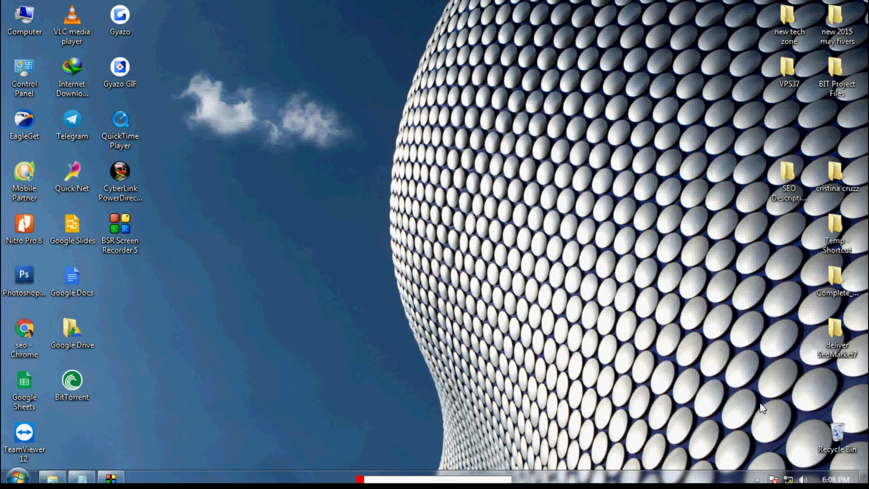
left_click(788, 479)
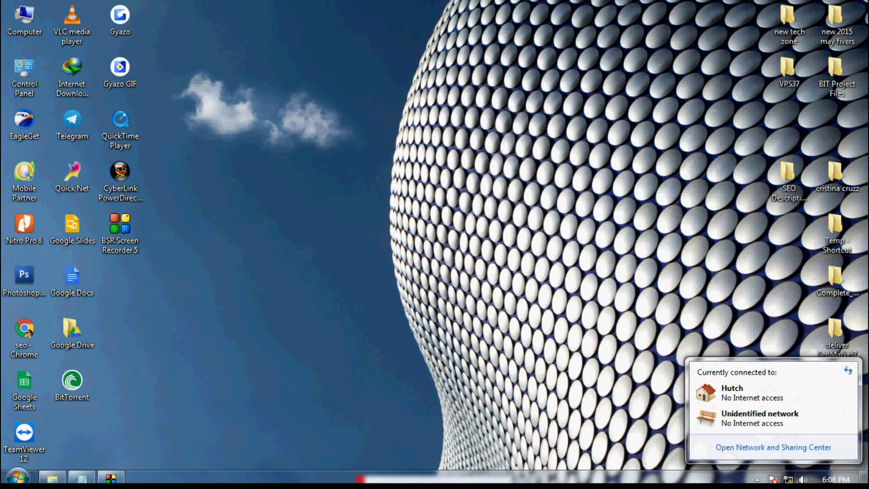
left_click(788, 480)
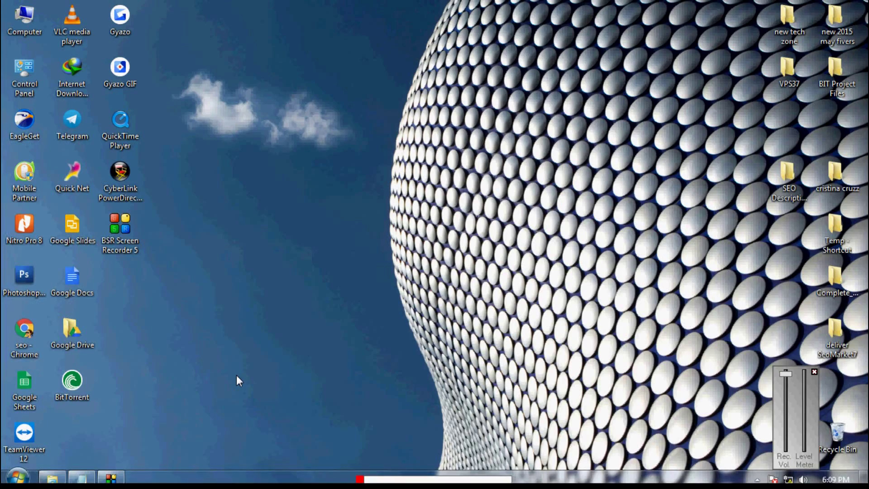
left_click(814, 371)
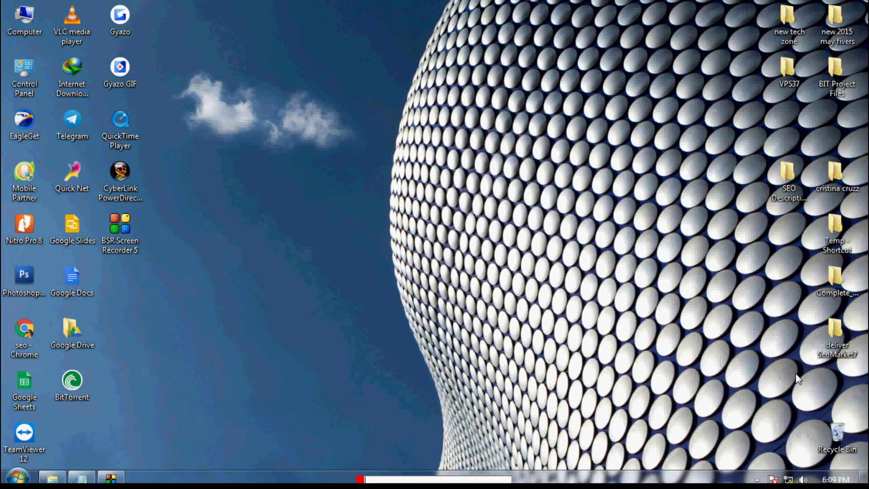
Open Computer Management for this computer, display Device Manager and maximize the window.
right_click(20, 21)
left_click(60, 44)
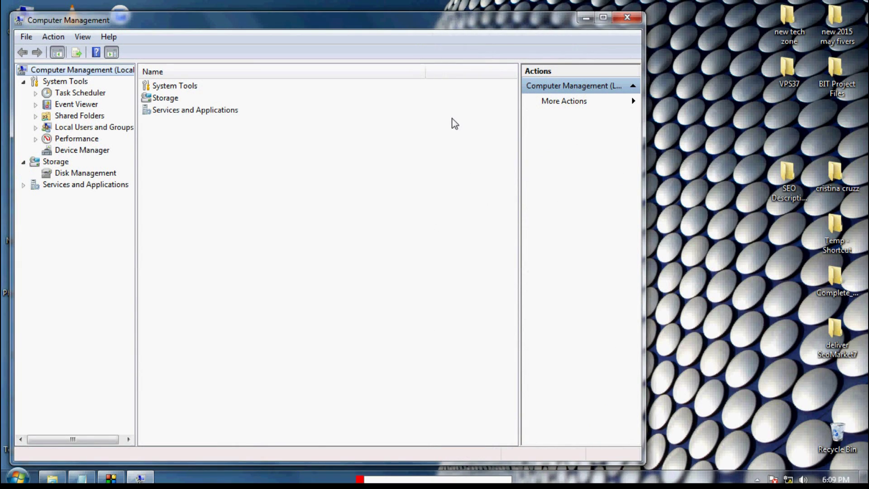
left_click(77, 150)
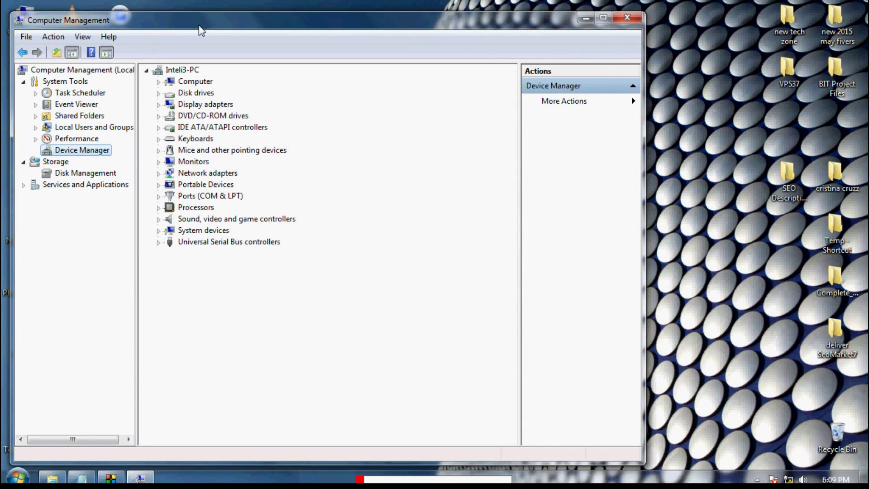
double_click(201, 28)
Uninstall the Broadcom NetLink (TM) Gigabit Ethernet device under Network adapters without deleting its driver software.
left_click(185, 158)
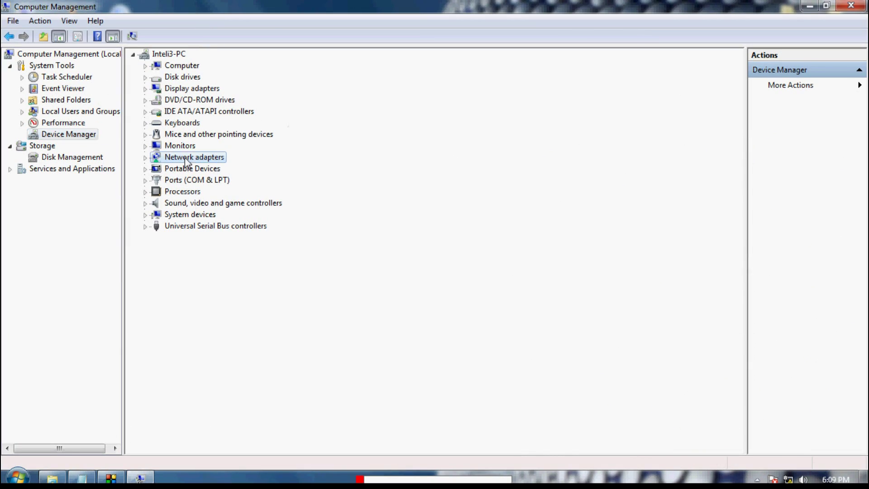
left_click(146, 158)
left_click(205, 170)
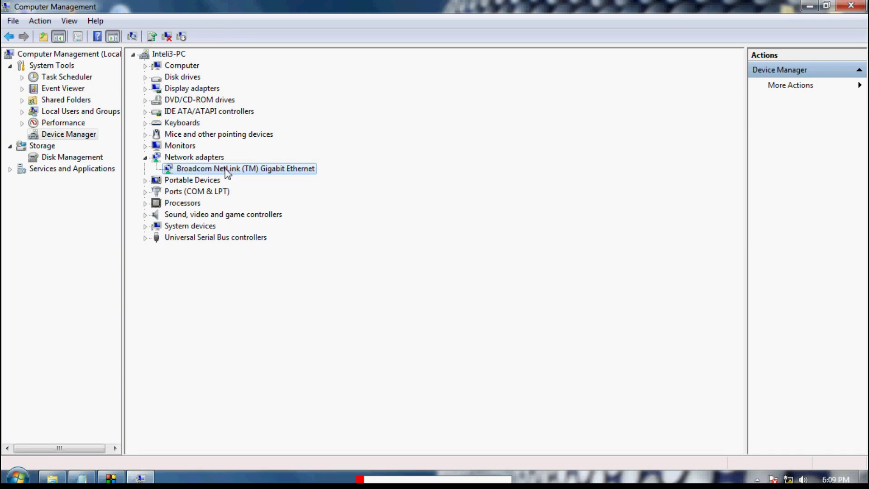
right_click(216, 170)
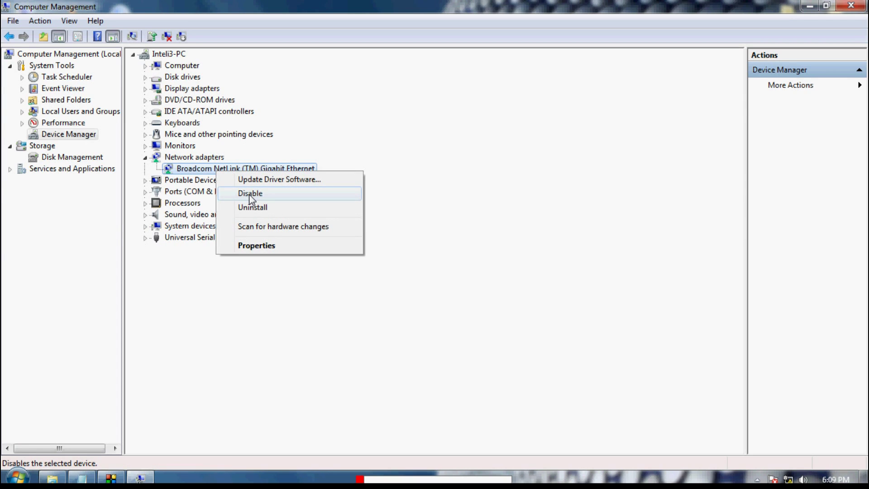
left_click(254, 207)
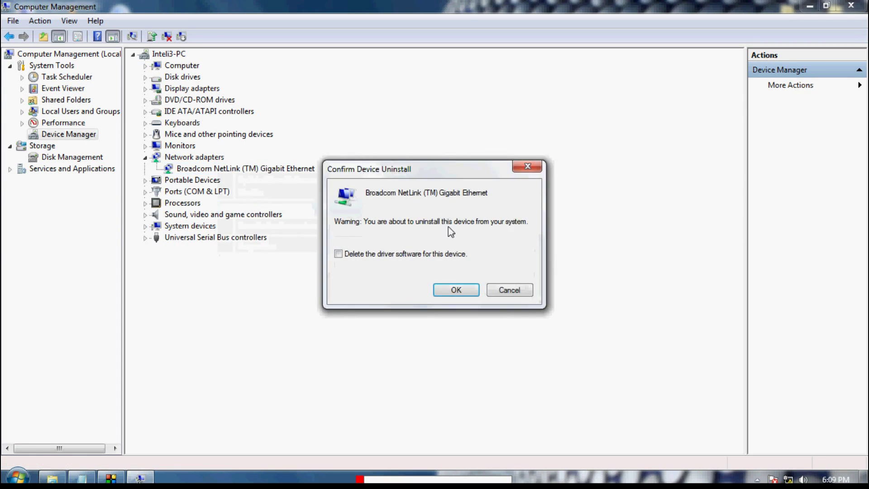
left_click_drag(411, 169, 333, 157)
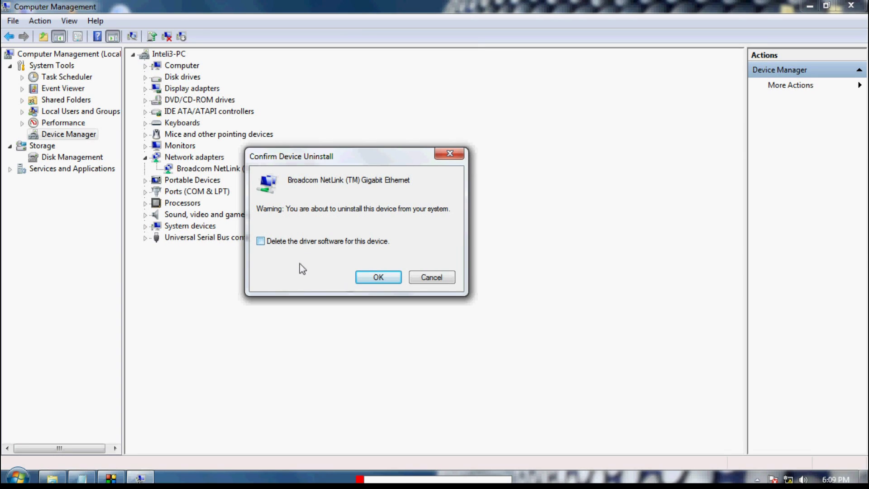
left_click(373, 278)
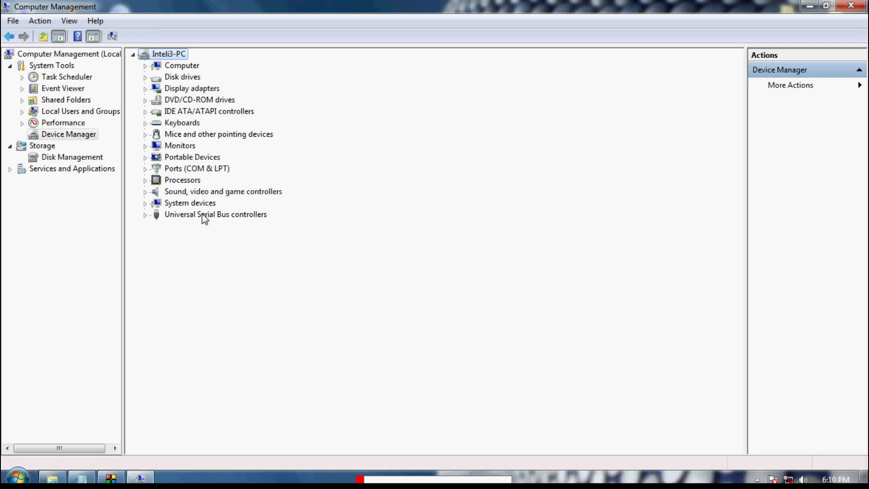
Scan for hardware changes to reinstall the network adapter, and minimize Computer Management.
left_click(198, 180)
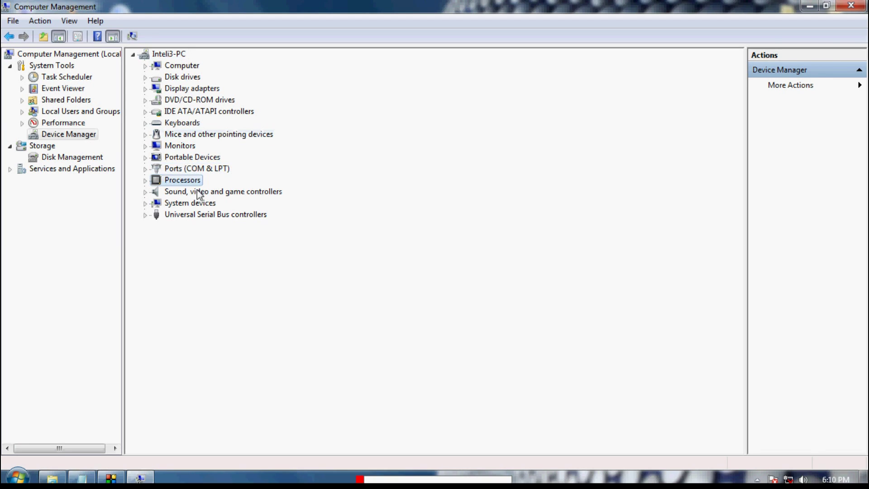
left_click(173, 122)
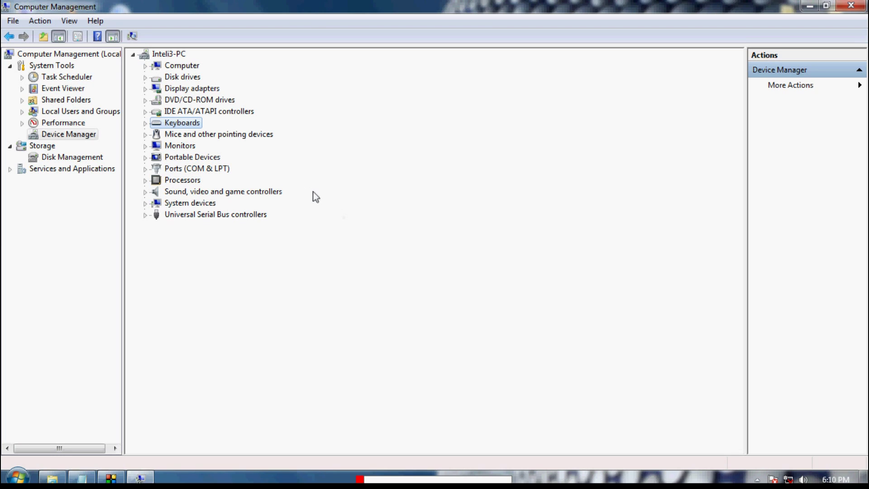
mouse_move(788, 479)
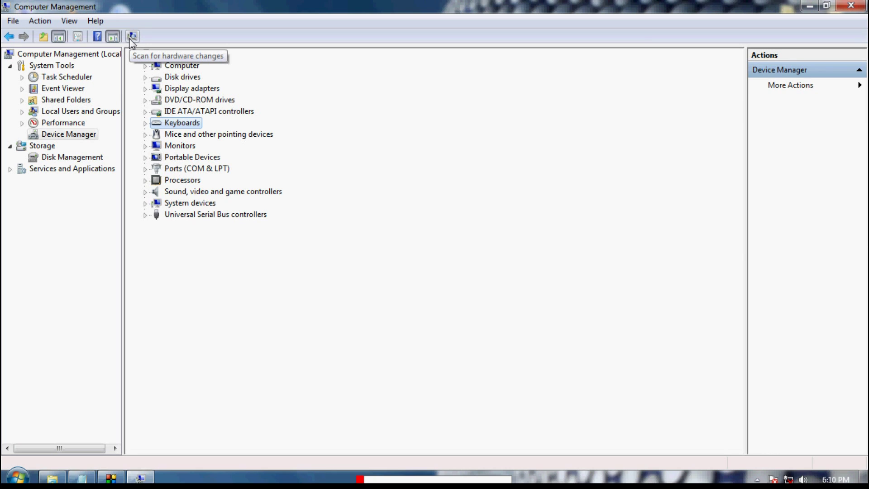
double_click(190, 7)
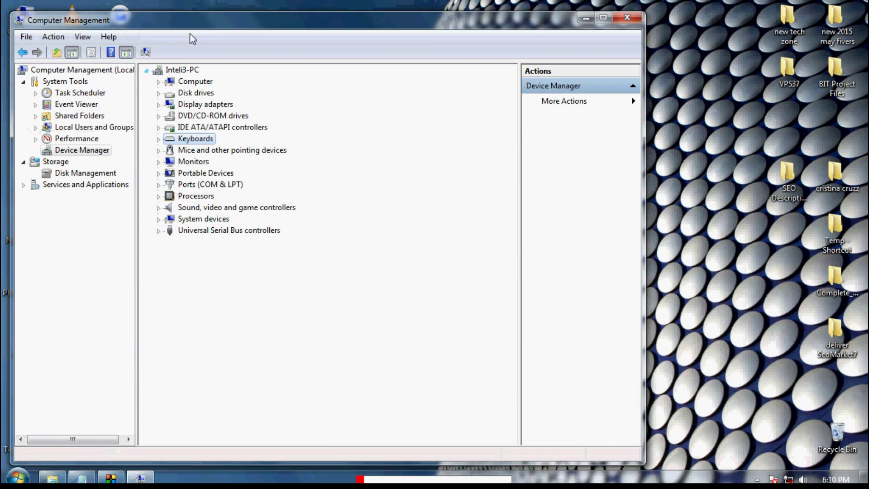
left_click_drag(175, 22, 325, 48)
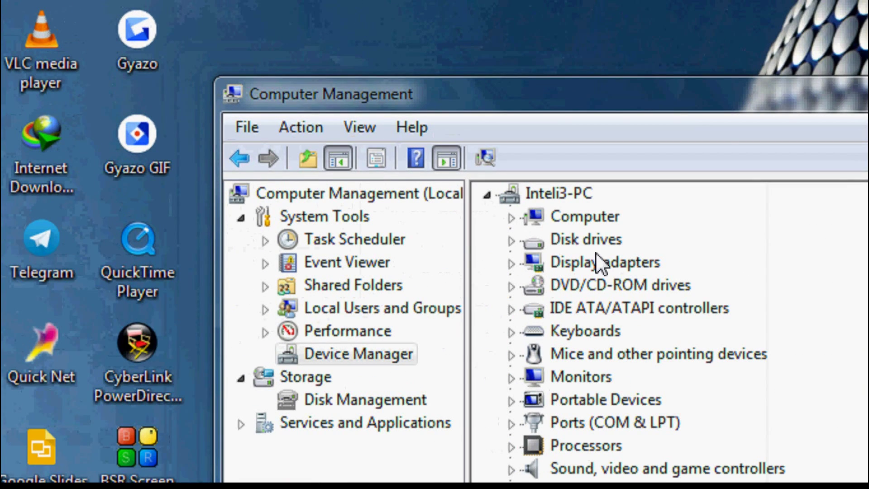
left_click(488, 159)
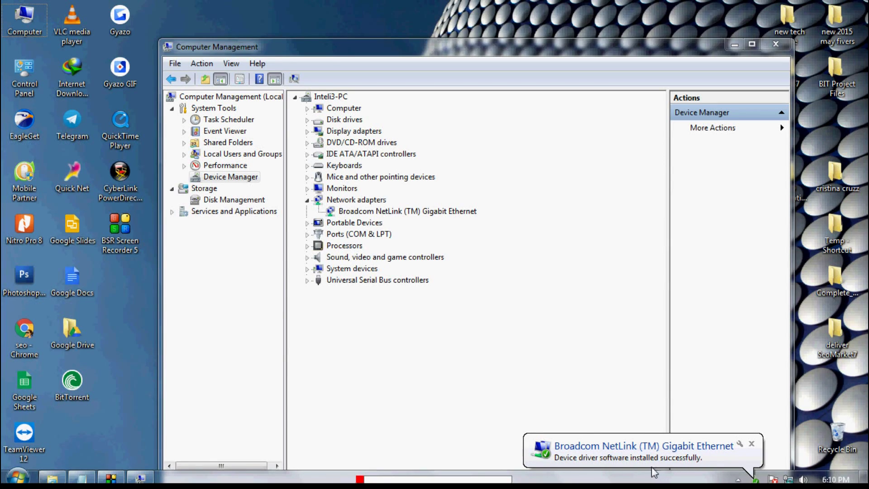
left_click(752, 443)
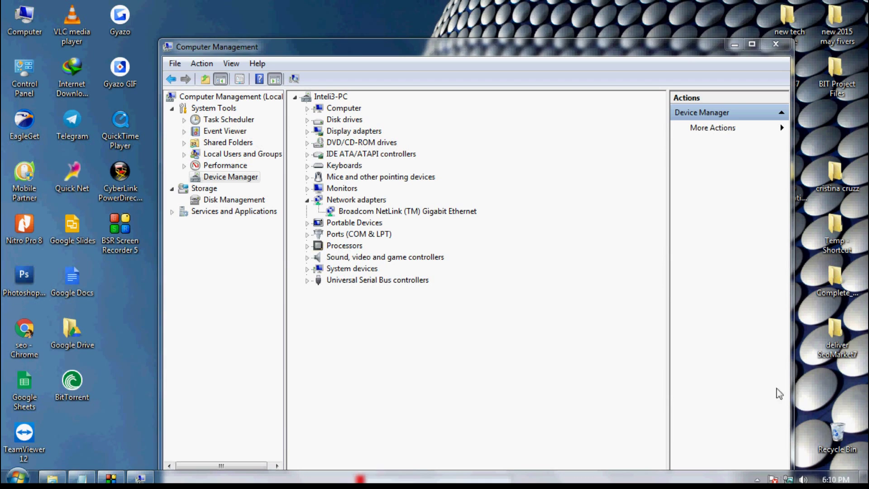
left_click(734, 44)
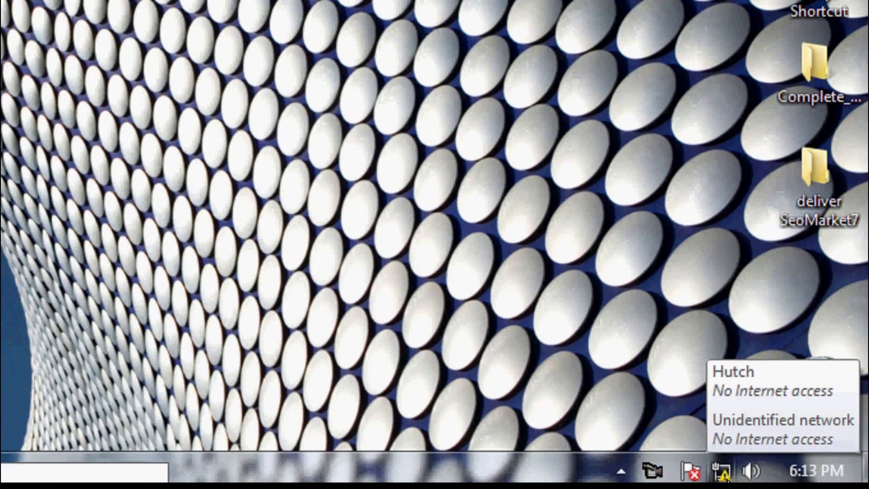
Check the connection status of the Hutch and unidentified networks again.
left_click(723, 475)
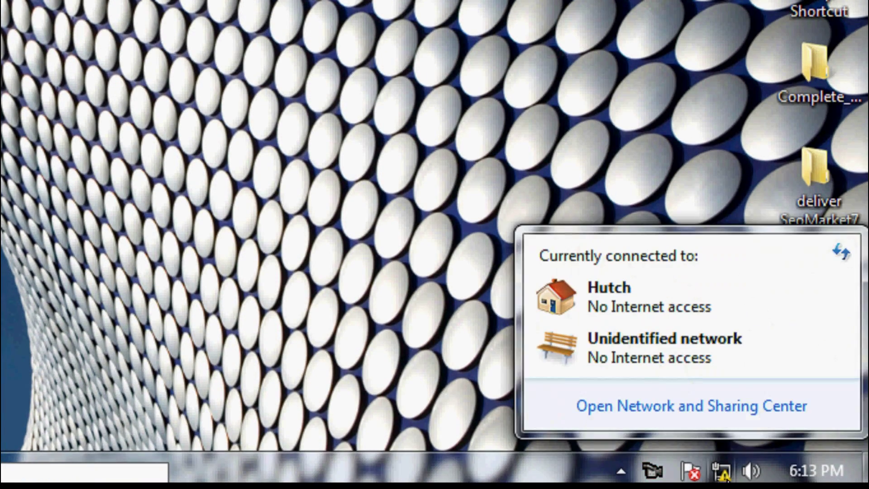
left_click(723, 475)
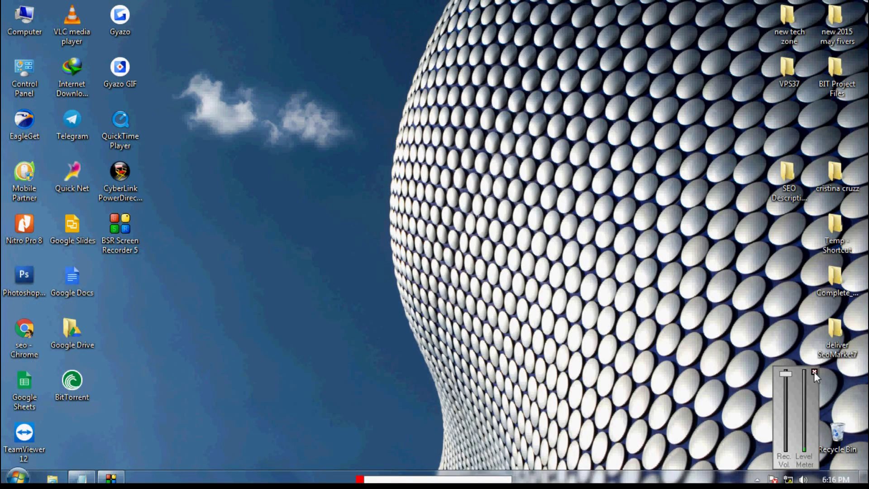
left_click(814, 372)
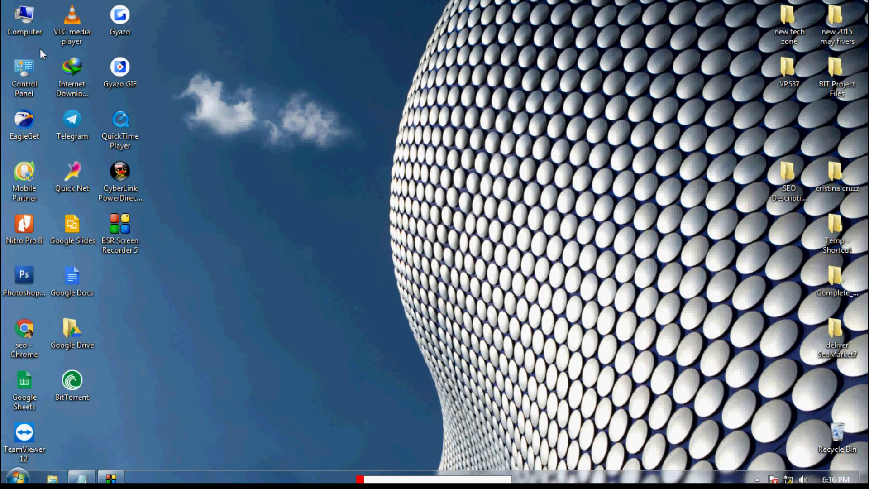
Reopen Computer Management for this computer and display Device Manager.
right_click(18, 20)
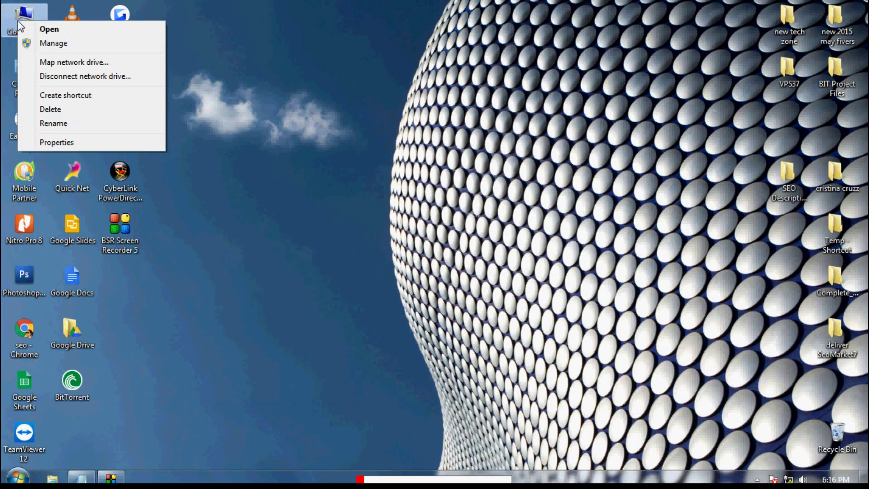
left_click(52, 45)
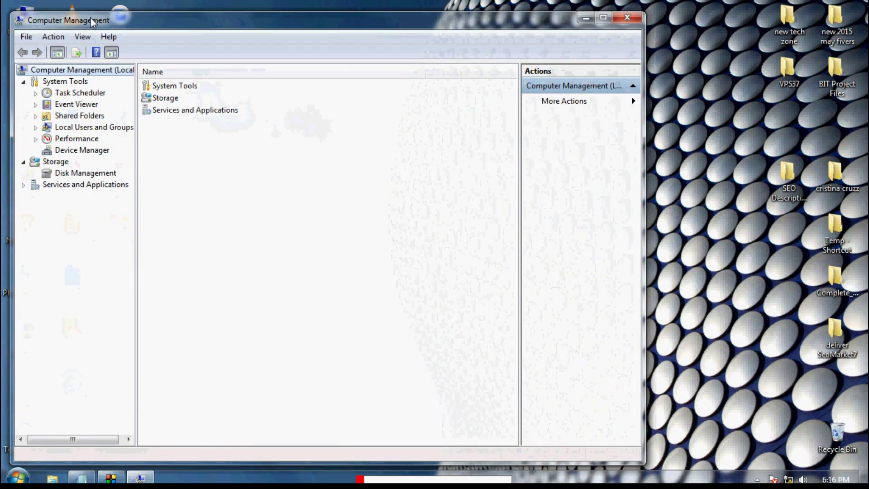
left_click_drag(91, 21, 254, 17)
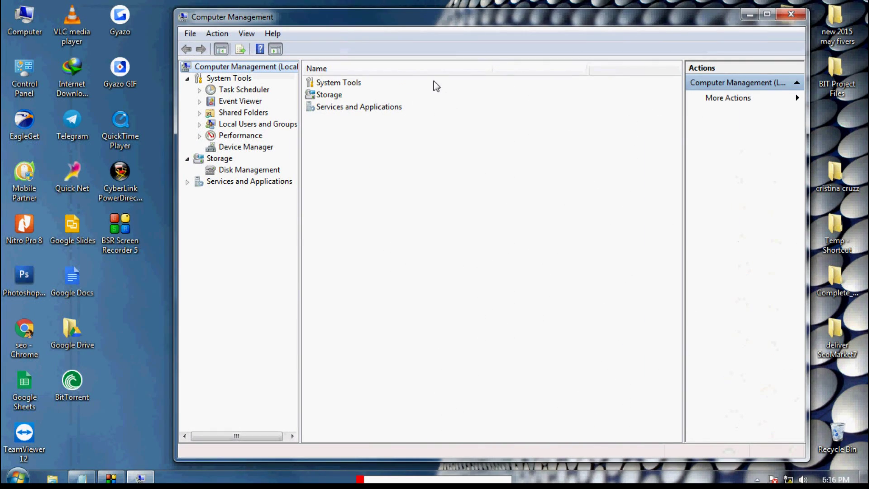
left_click(245, 147)
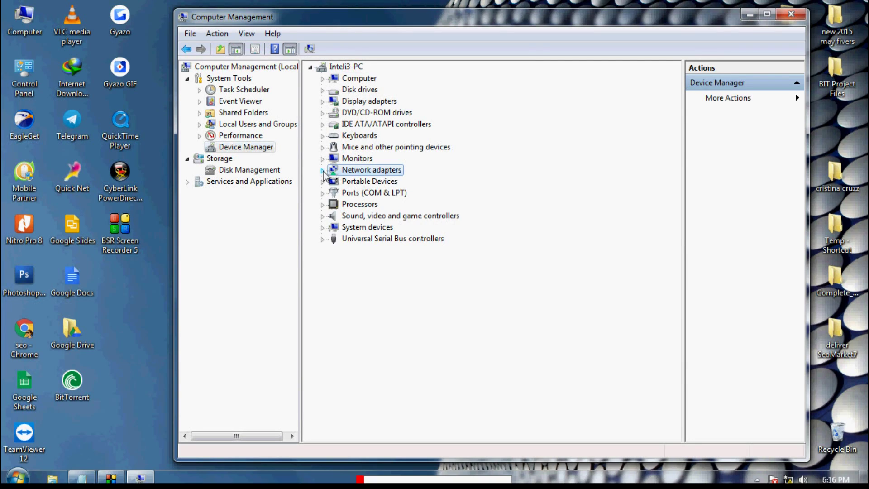
Uninstall the Broadcom NetLink (TM) Gigabit Ethernet device under Network adapters and delete its driver software.
double_click(368, 170)
left_click(380, 182)
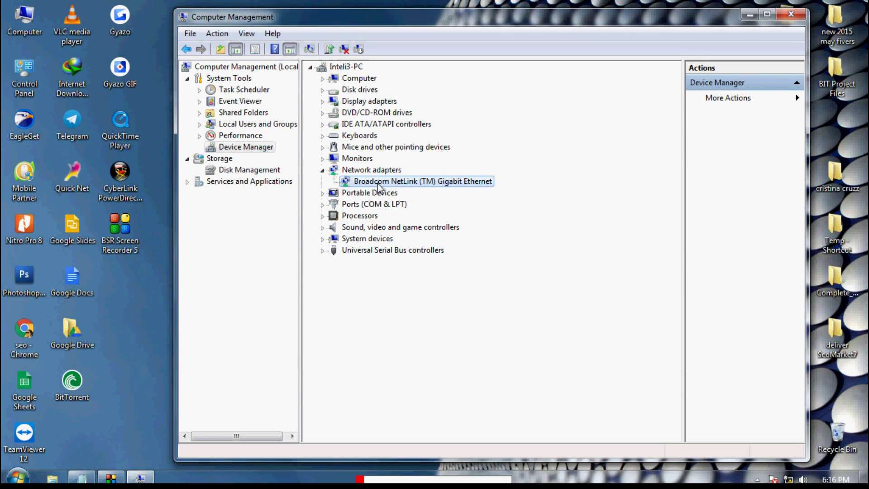
right_click(378, 184)
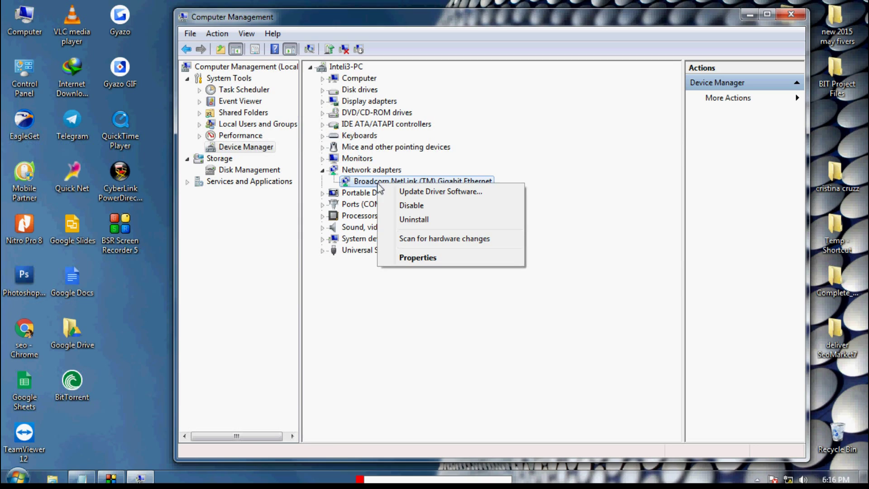
left_click(422, 221)
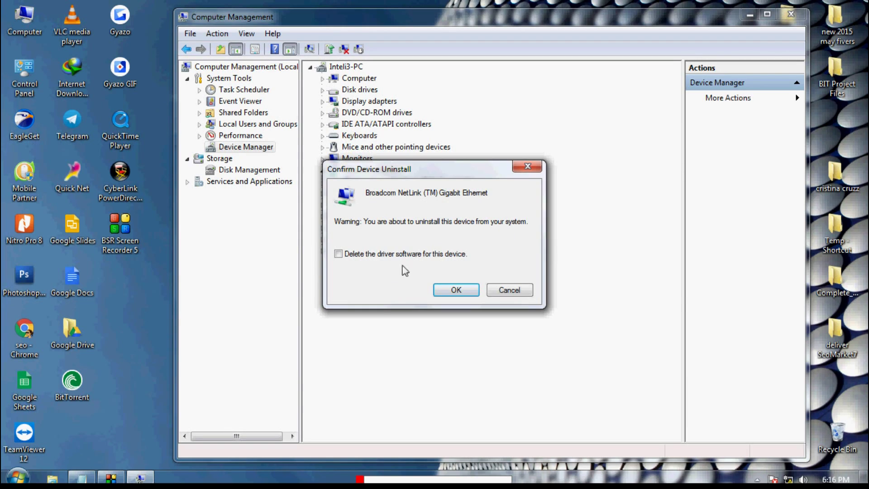
left_click(338, 257)
left_click(397, 255)
left_click(356, 255)
left_click(456, 290)
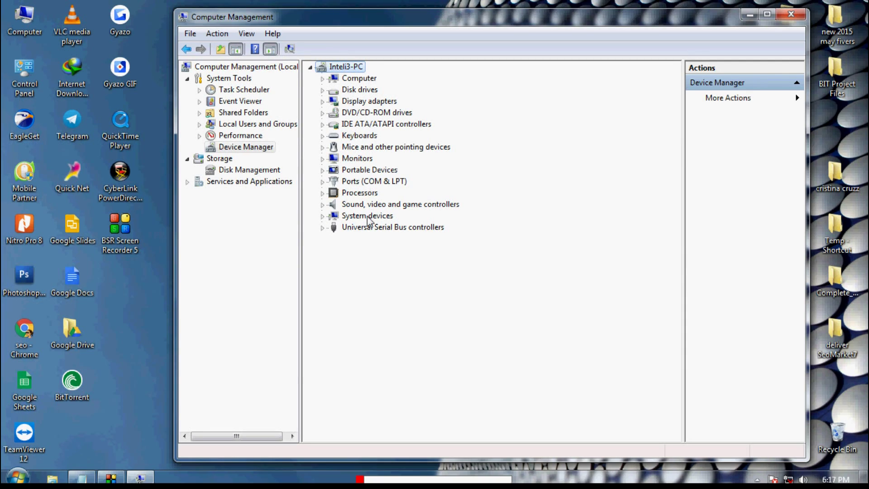
Scan for hardware changes to detect the removed network adapter, repeating the scan from the Ethernet Controller under Other devices.
mouse_move(789, 479)
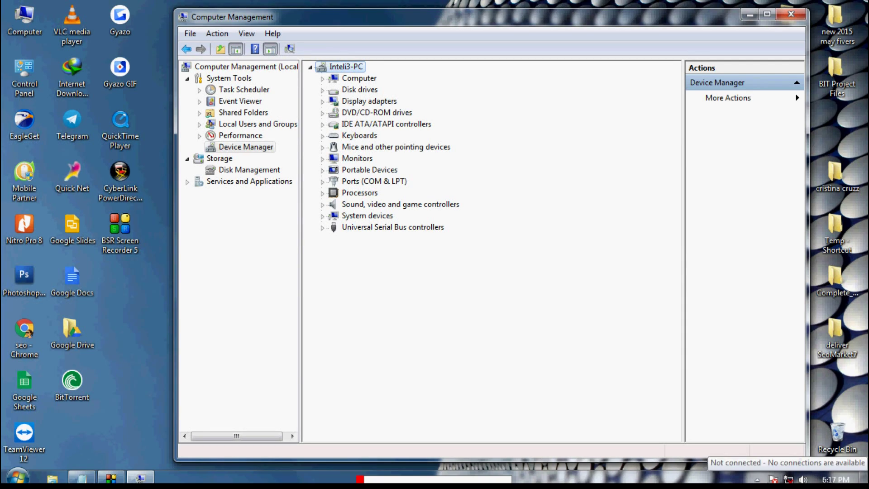
left_click(290, 49)
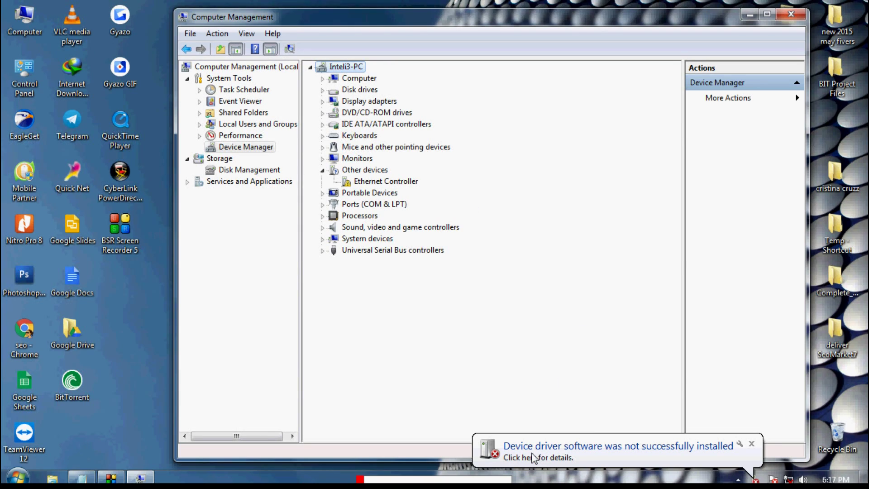
left_click(752, 445)
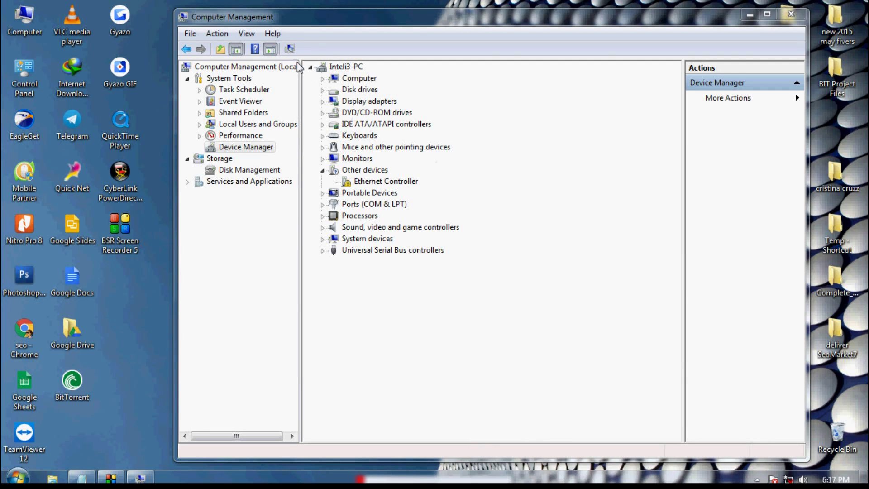
left_click(290, 53)
left_click(376, 182)
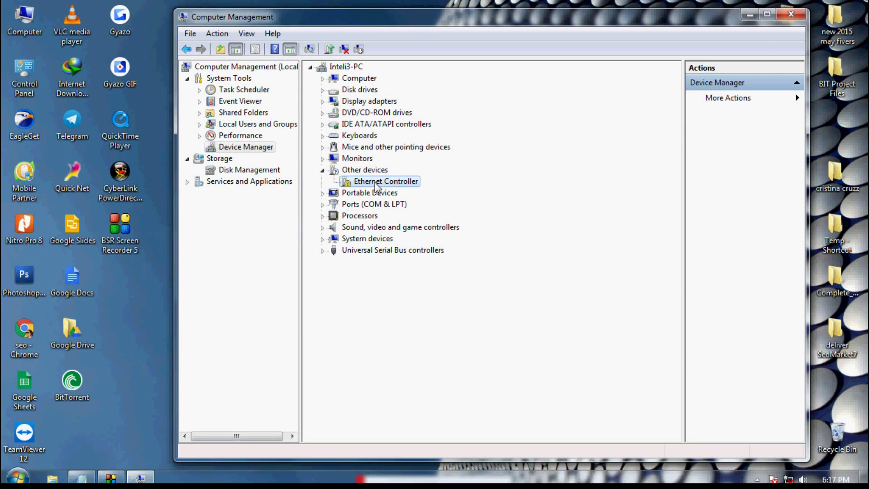
right_click(376, 183)
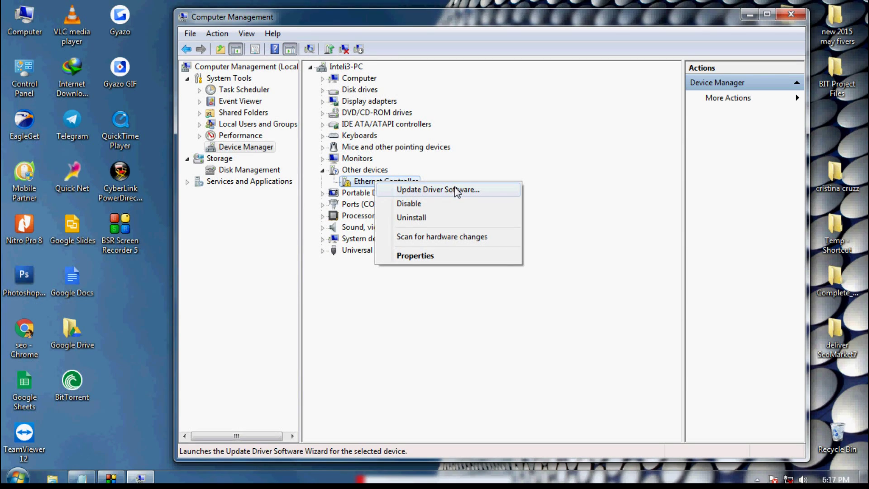
left_click(445, 240)
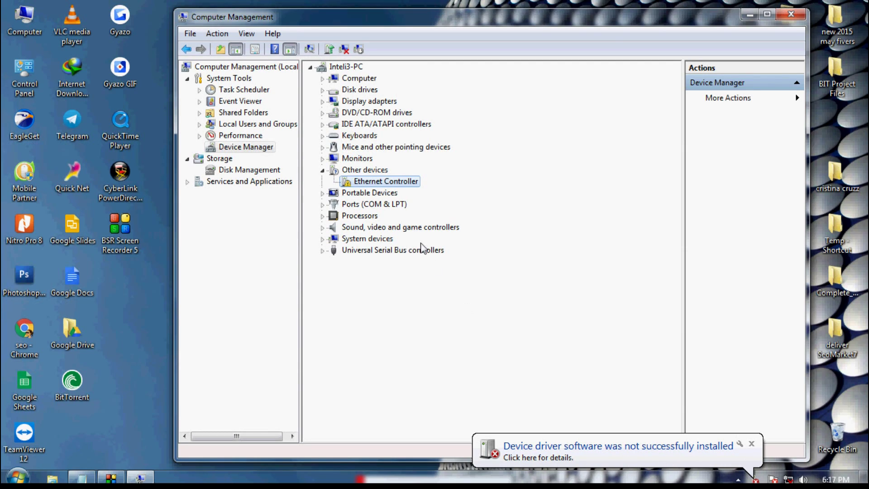
Start a driver software update for the Ethernet Controller and choose to browse the computer for the driver.
right_click(373, 181)
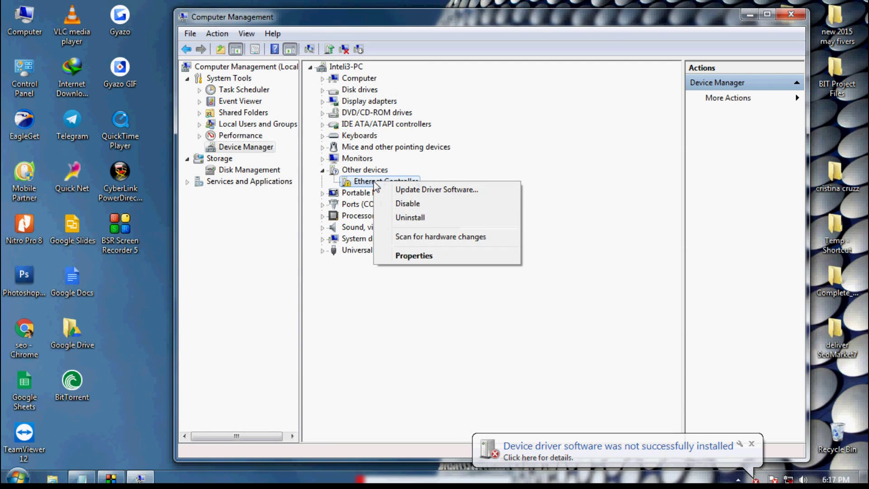
left_click(429, 190)
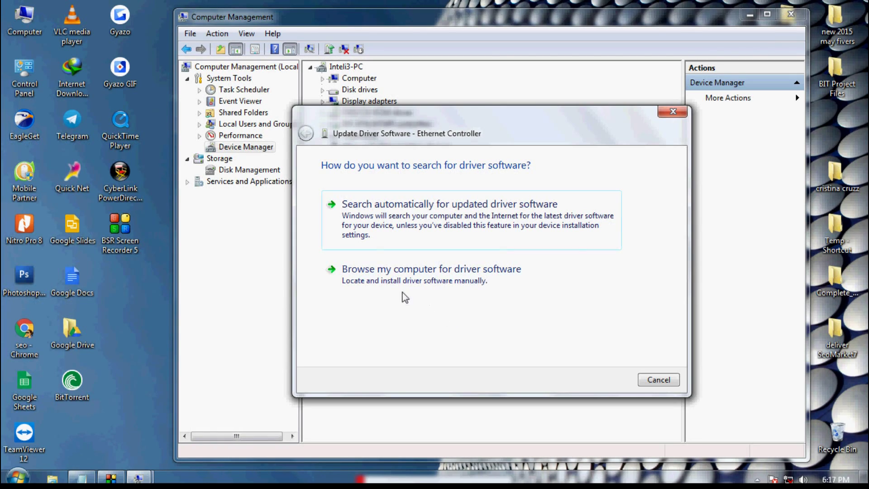
left_click(378, 277)
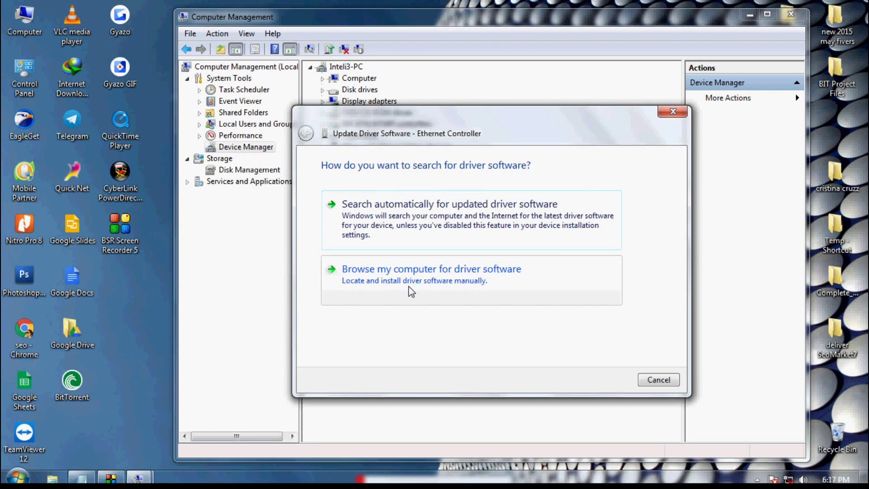
left_click(465, 281)
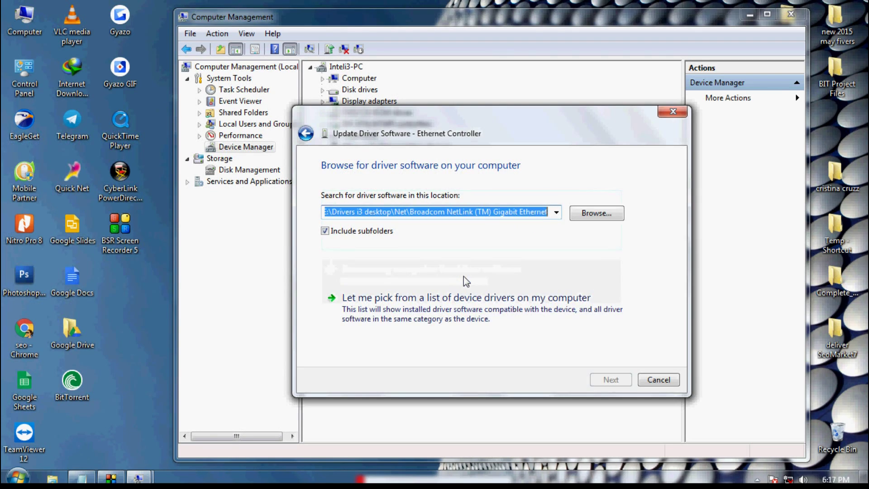
Set the driver search location to the folder E:\Drivers i3 desktop\Net\Broadcom NetLink (TM) Gigabit Ethernet.
left_click(588, 216)
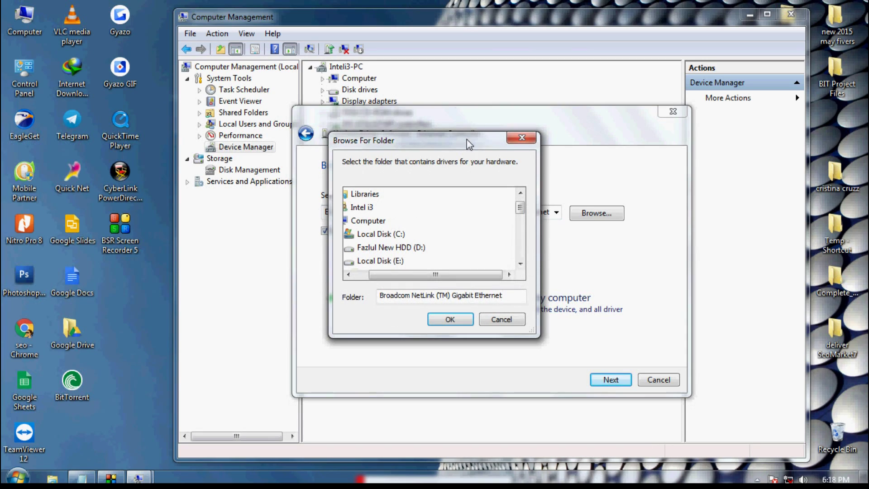
left_click_drag(413, 276, 400, 276)
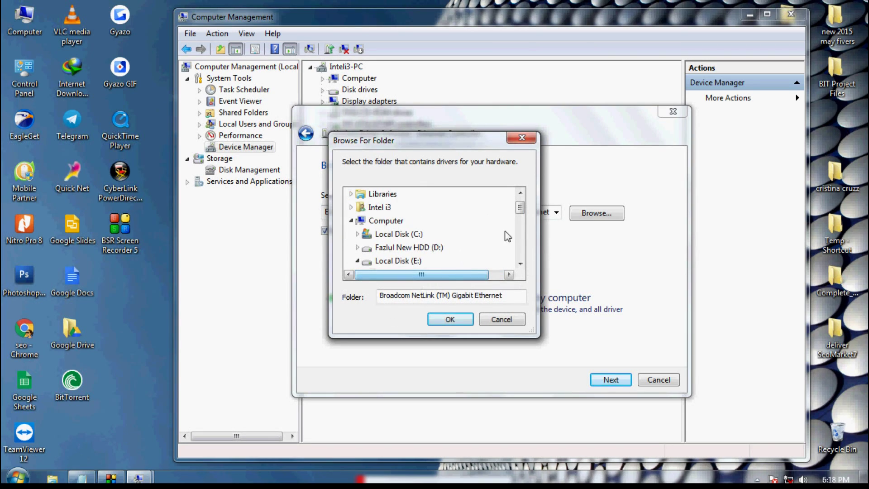
left_click_drag(521, 210, 521, 215)
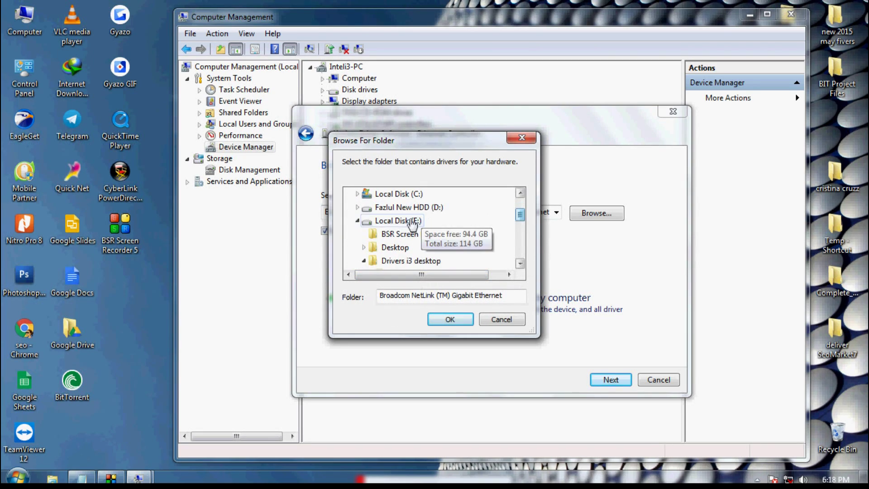
left_click(358, 221)
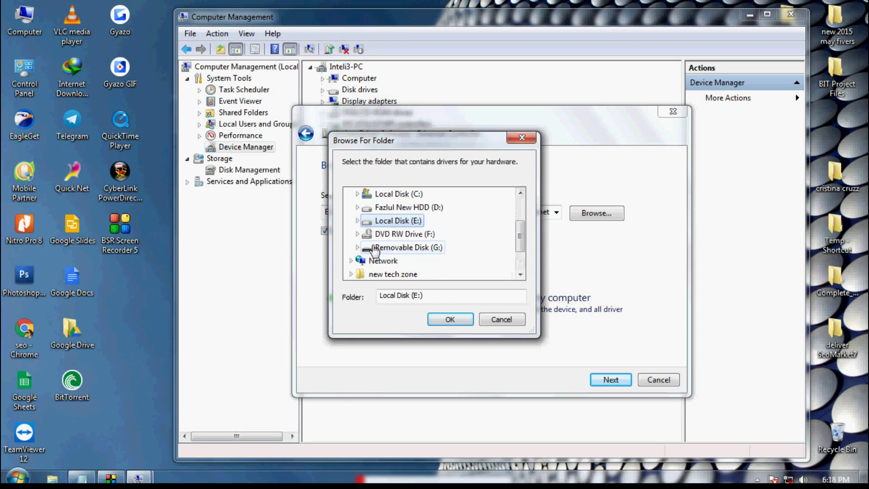
left_click(357, 221)
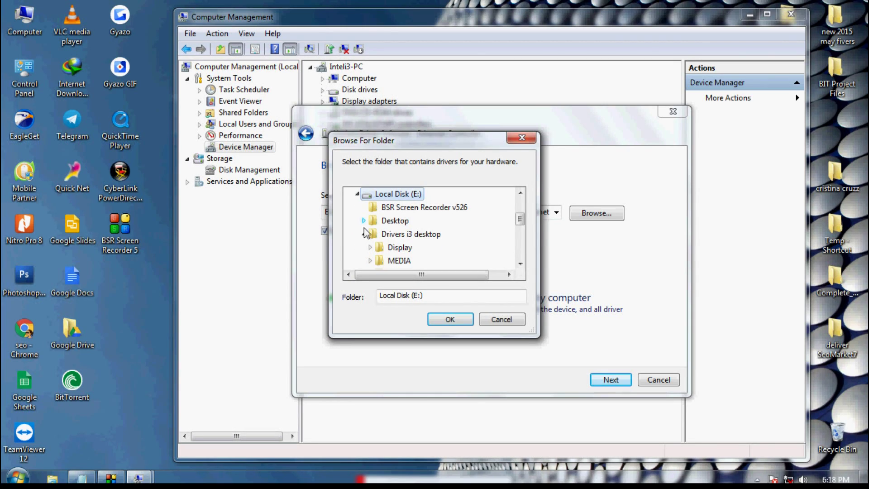
left_click(404, 236)
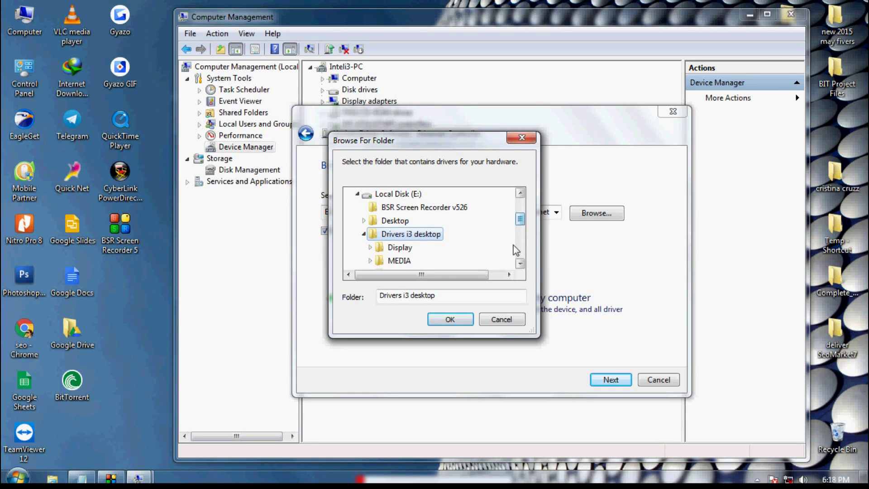
left_click(520, 265)
left_click(521, 265)
left_click(520, 265)
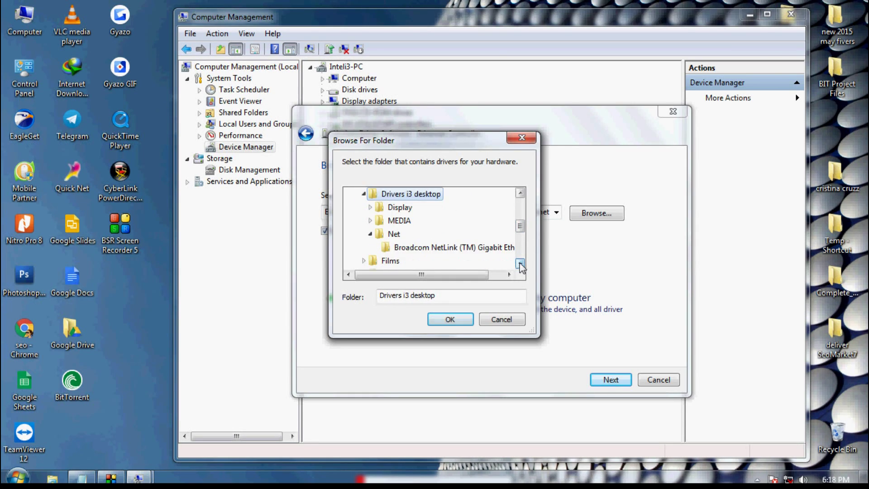
left_click(394, 233)
left_click(521, 264)
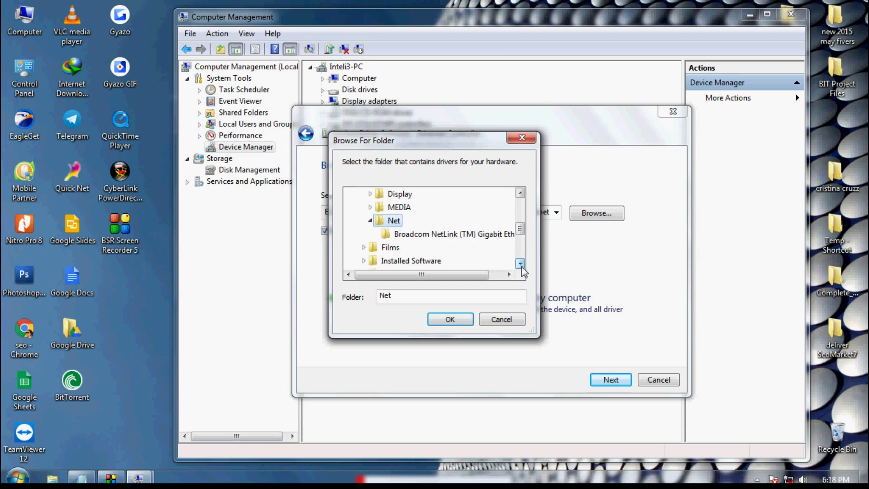
left_click(450, 235)
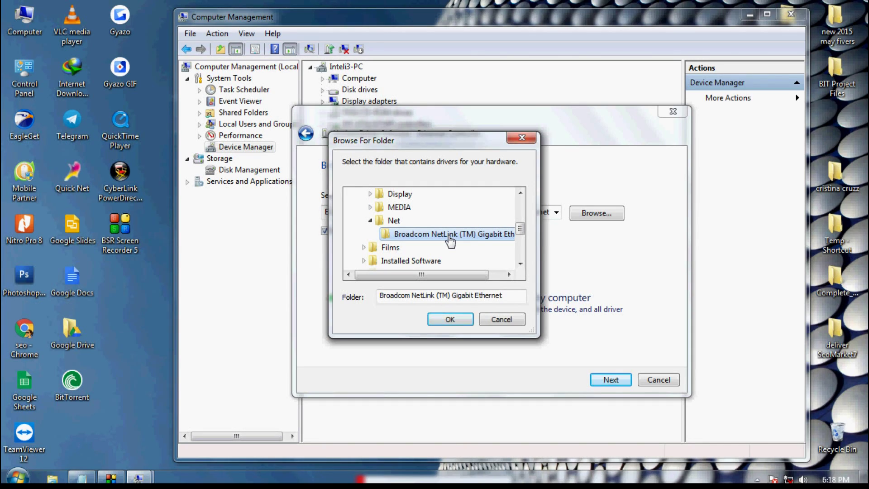
left_click(450, 319)
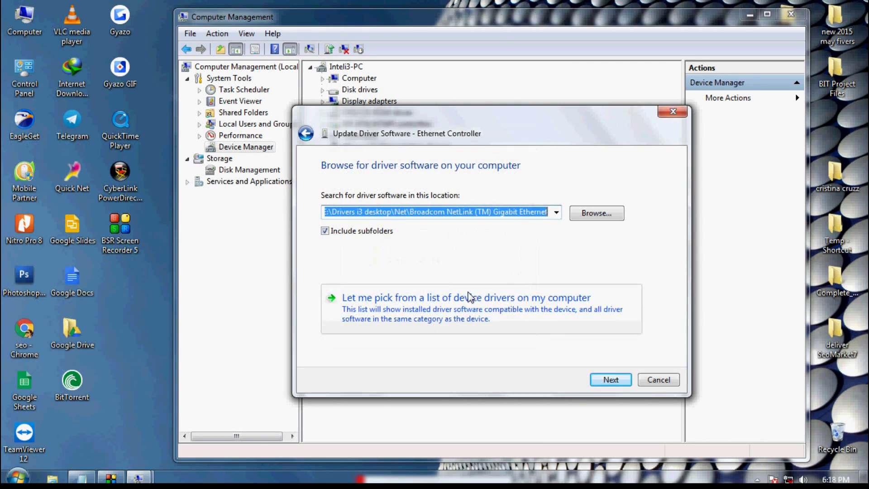
Install the driver from the chosen folder, close the update wizard and minimize Computer Management.
left_click(611, 379)
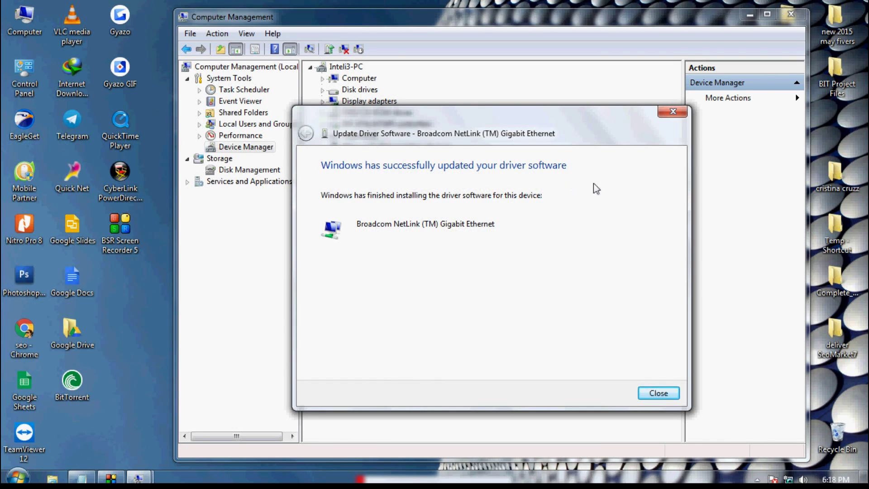
left_click(660, 395)
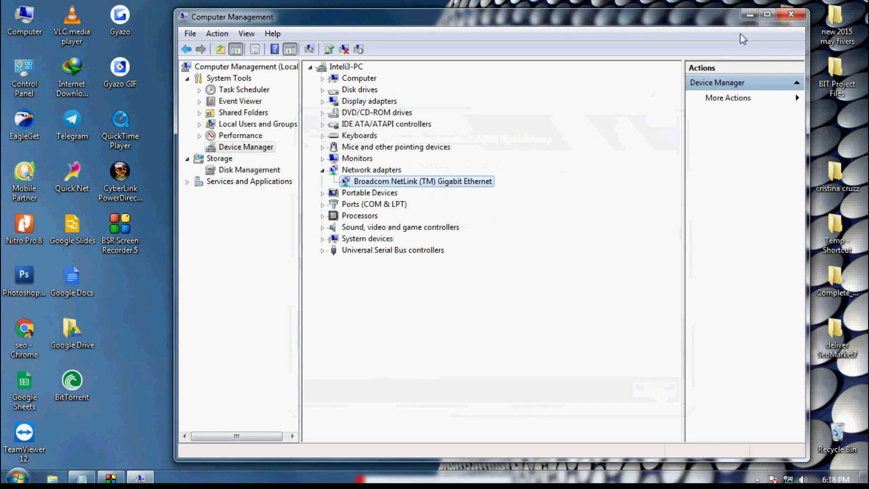
left_click(749, 15)
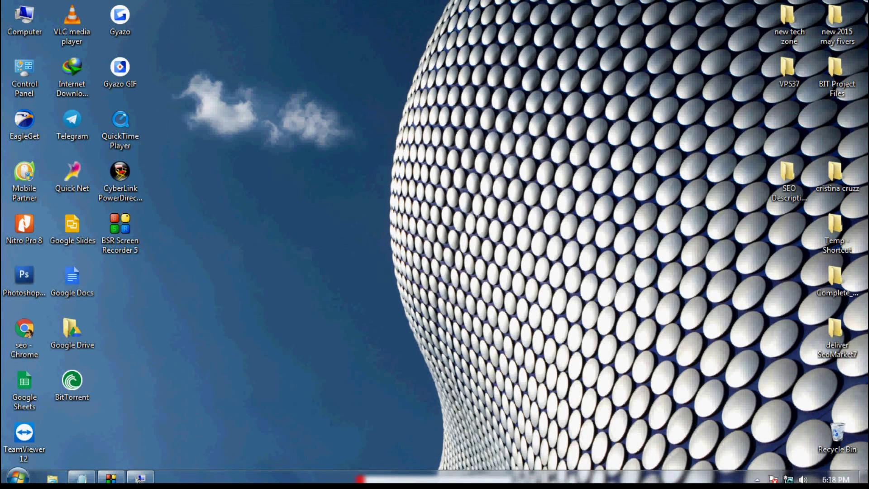
Check the connection status of the current networks after the driver reinstallation.
mouse_move(788, 479)
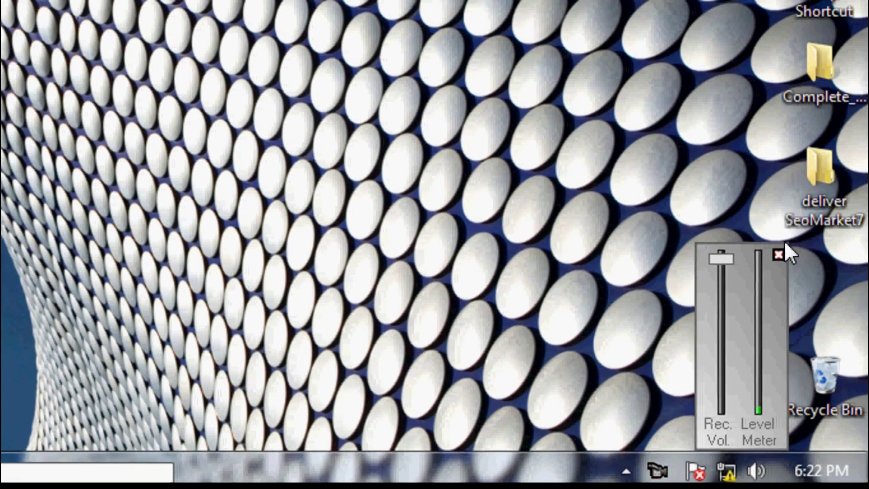
left_click(787, 255)
left_click(714, 473)
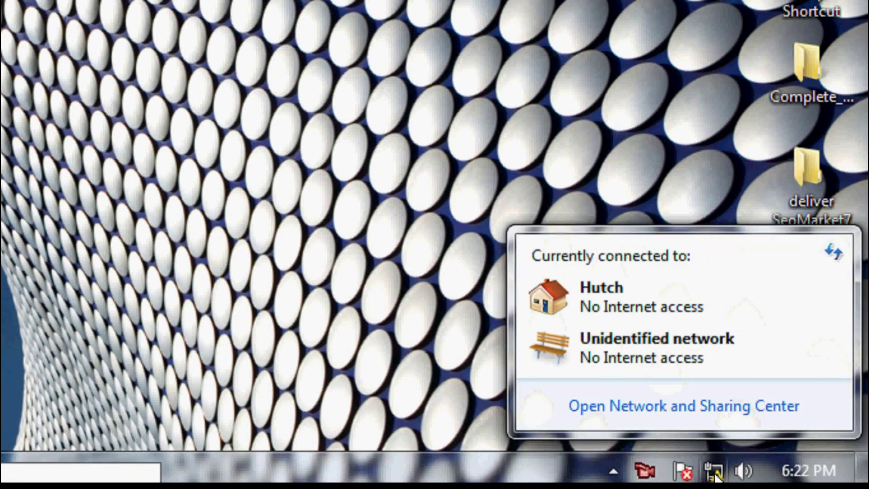
left_click(714, 473)
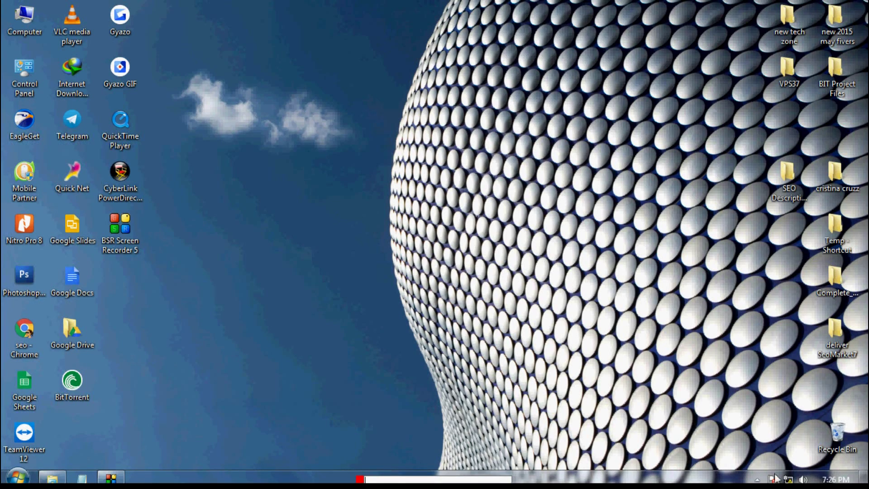
Open Network and Sharing Center and run Windows Network Diagnostics on the broken link between Multiple networks and the Internet.
mouse_move(788, 479)
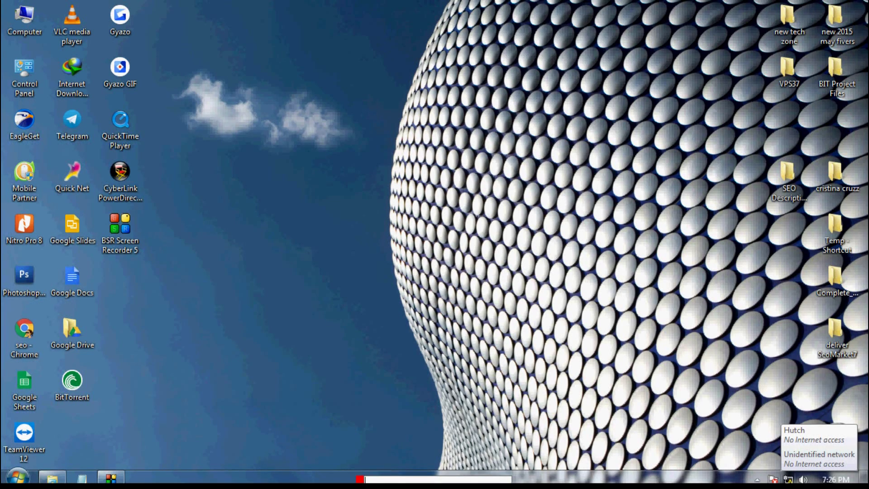
left_click(788, 479)
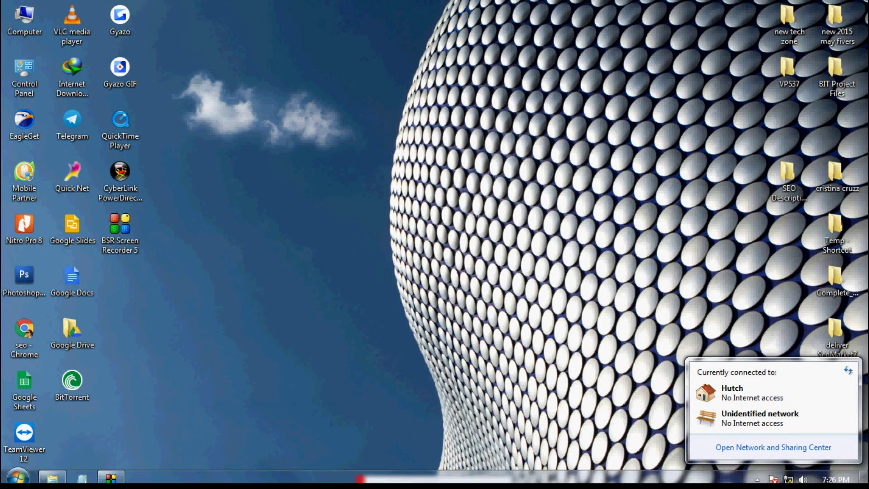
left_click(759, 447)
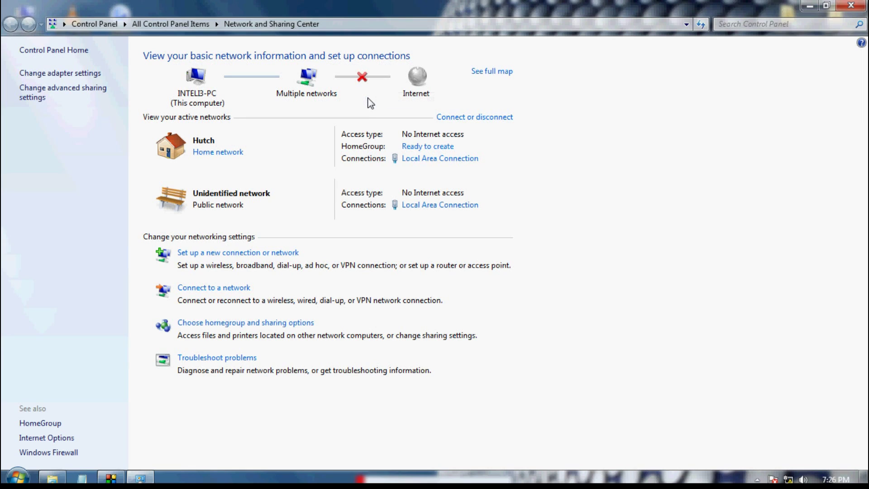
left_click(362, 82)
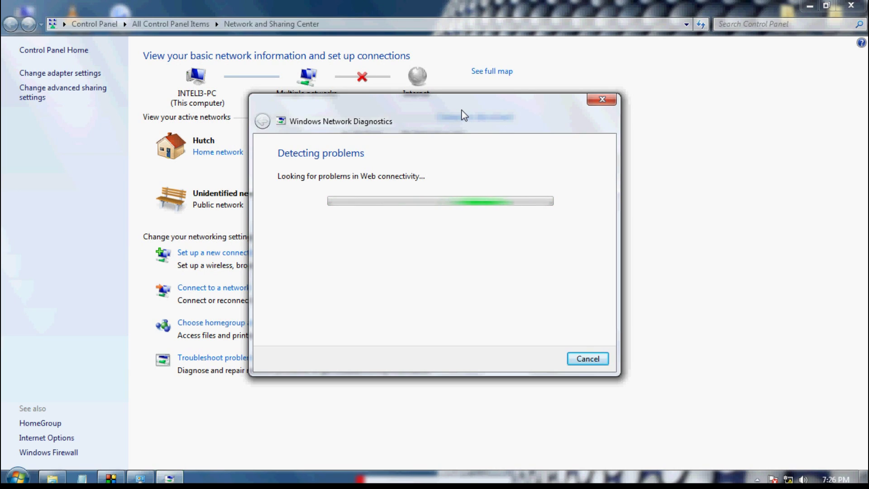
left_click_drag(442, 113, 461, 131)
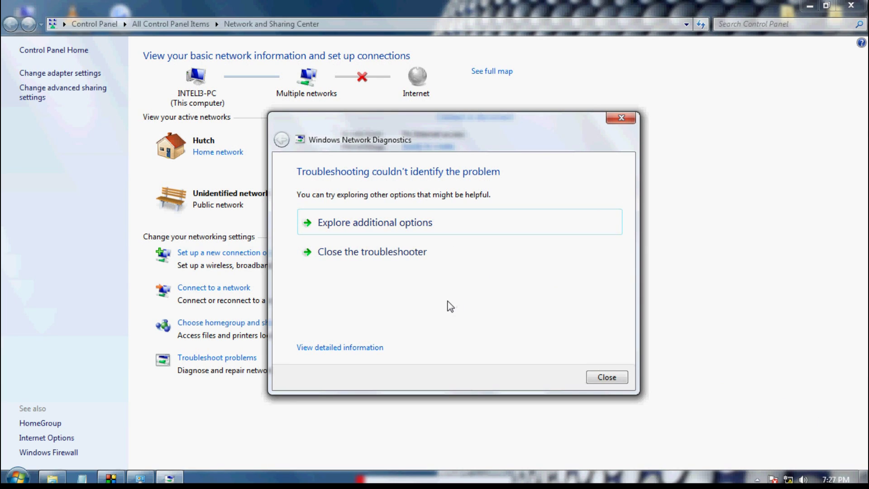
Close the troubleshooter and open the merge or delete network locations list from the unidentified network's properties.
left_click(380, 256)
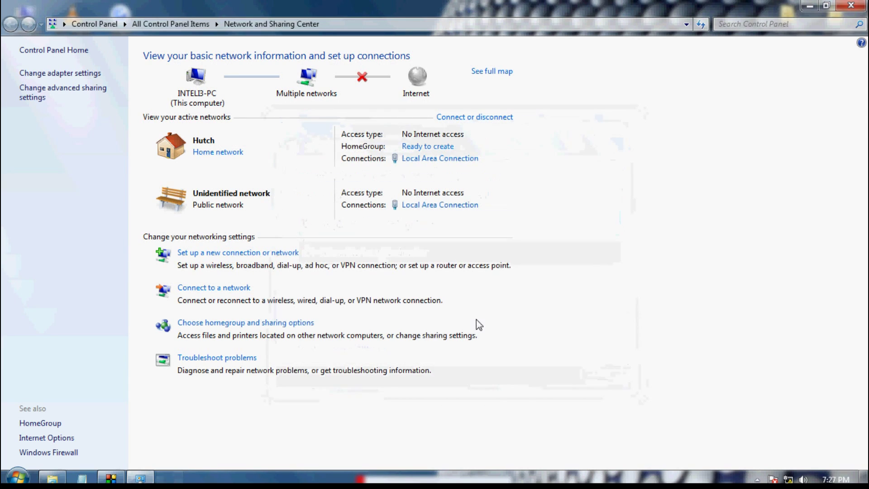
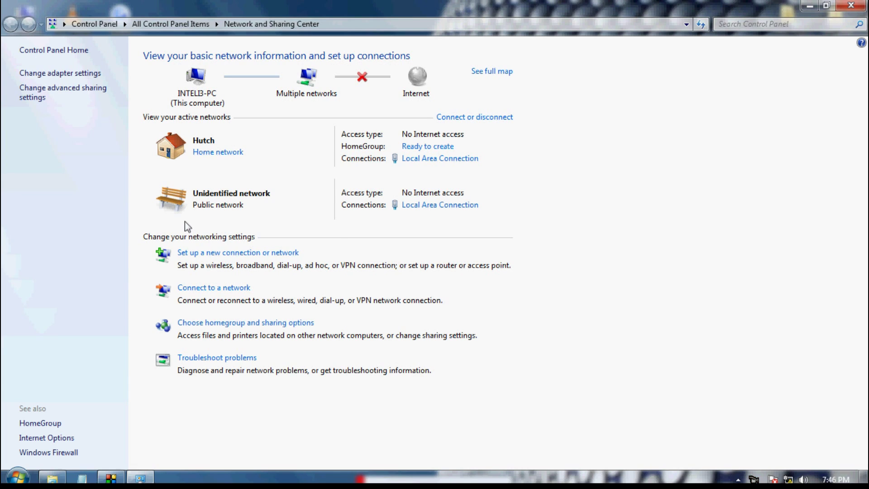
left_click(173, 201)
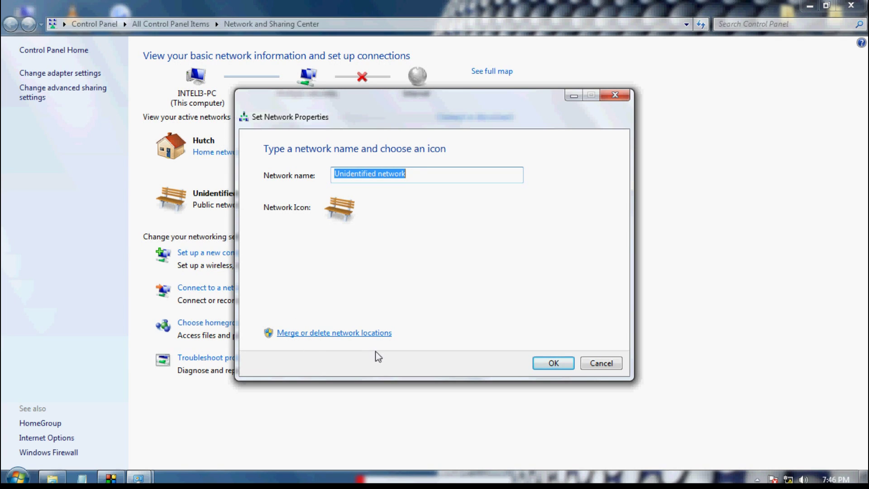
left_click(360, 335)
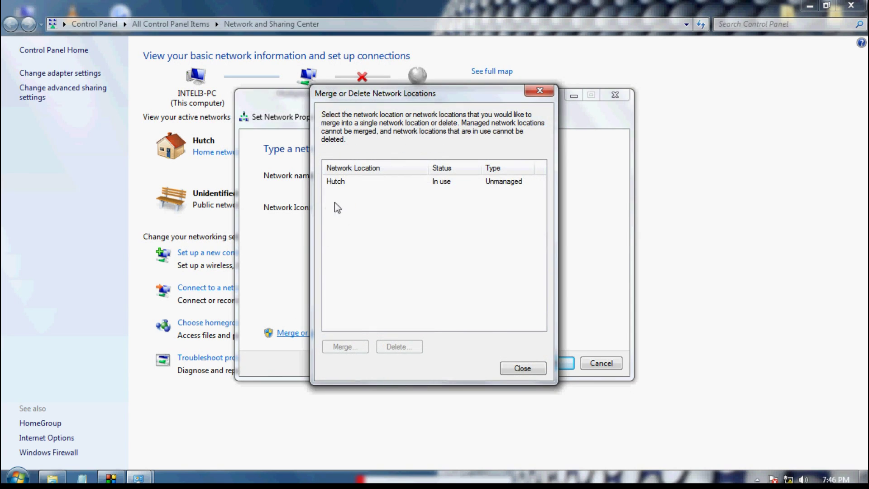
Try to delete the Hutch network location, and close the network locations list and the network properties.
left_click(355, 186)
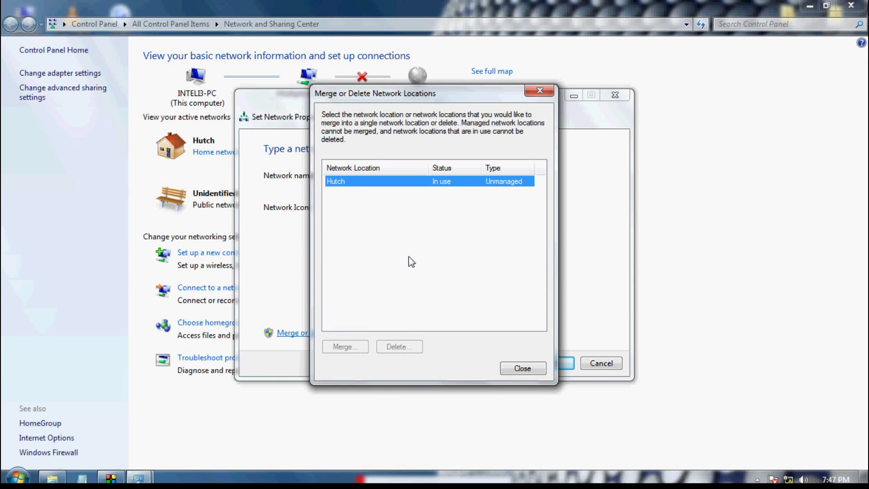
left_click(386, 232)
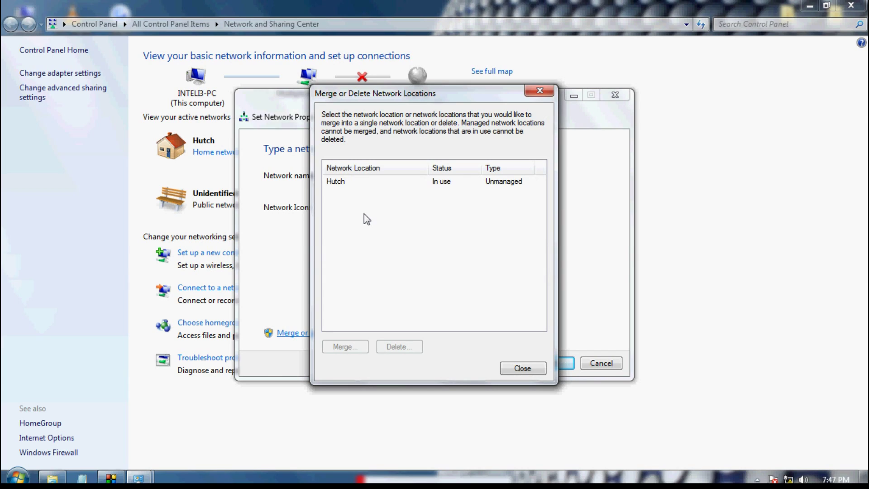
left_click(342, 182)
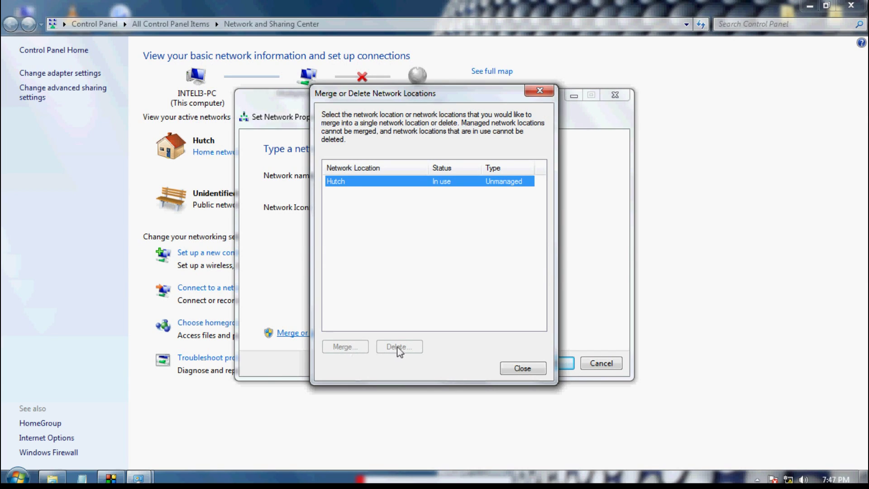
left_click(365, 216)
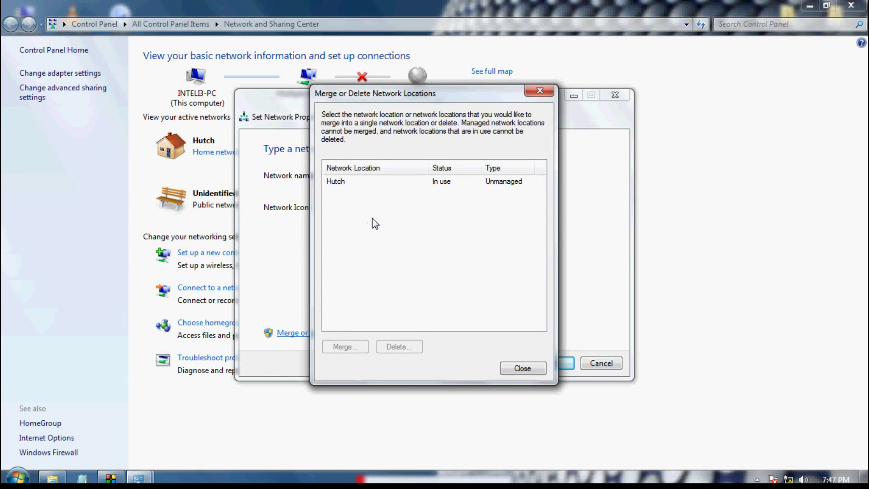
left_click(343, 184)
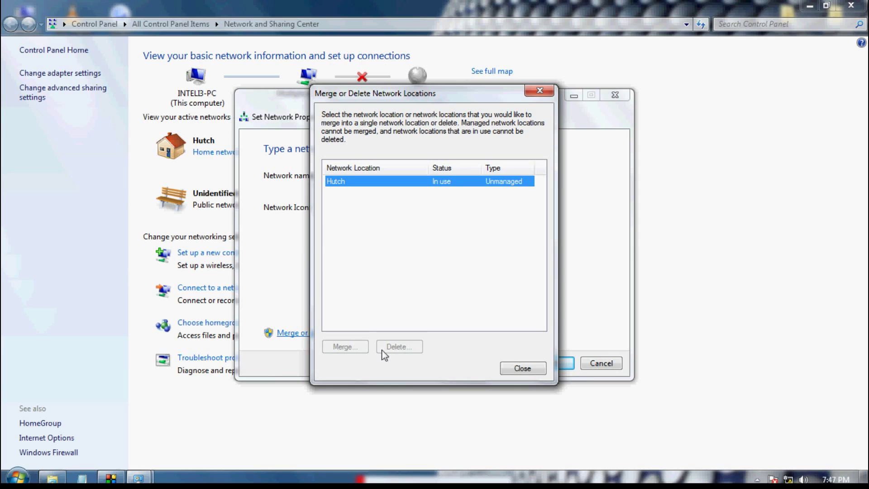
left_click(348, 199)
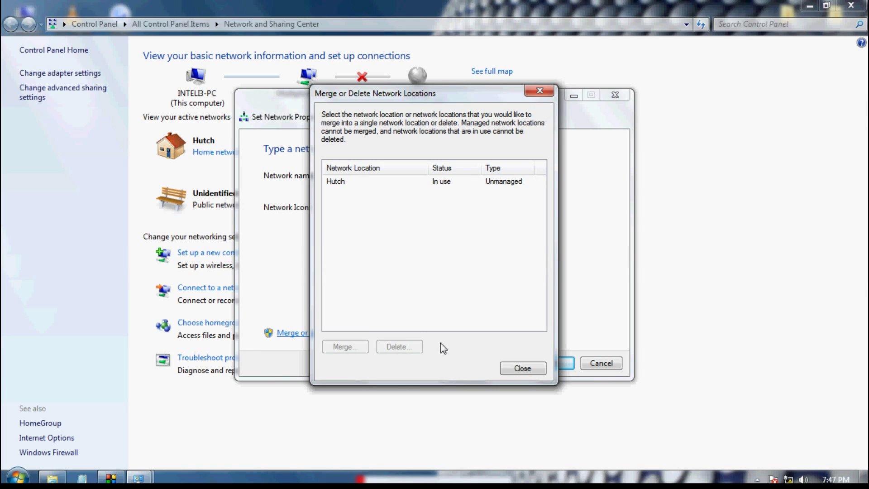
left_click(526, 371)
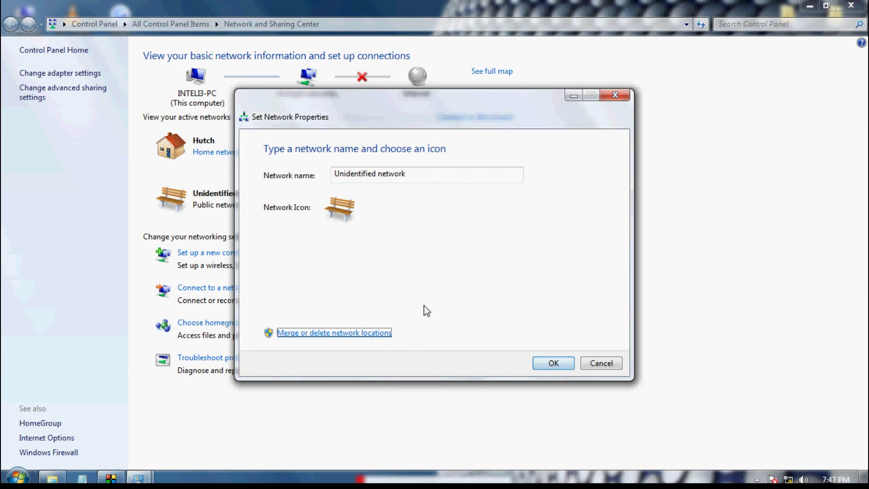
left_click(553, 364)
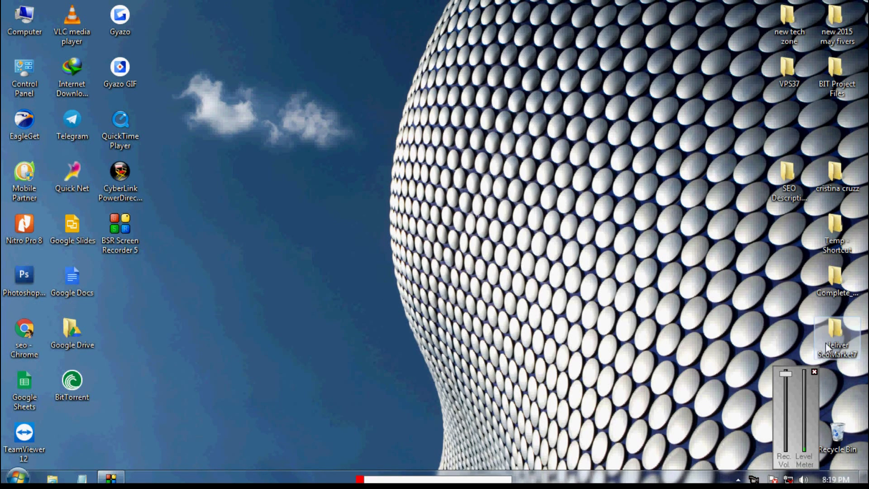
left_click(813, 372)
right_click(580, 228)
left_click(593, 266)
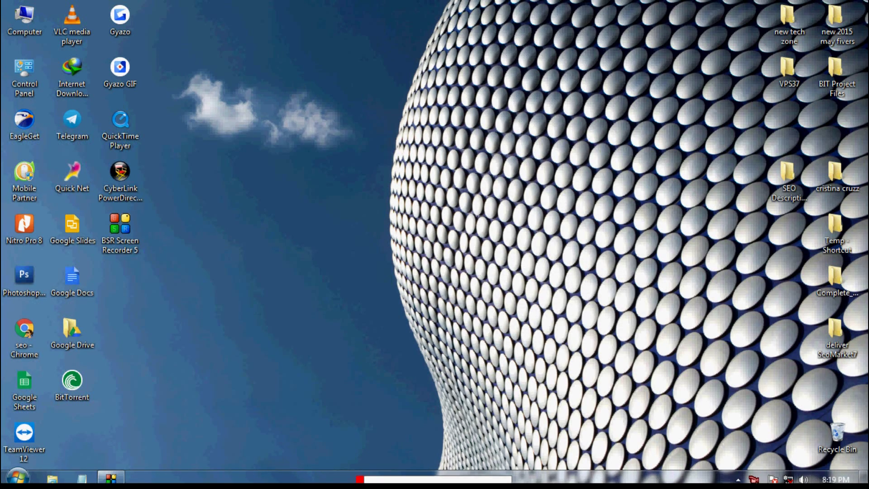
Open the adapter settings from Network and Sharing Center and check the Local Area Connection.
left_click(788, 480)
left_click(771, 448)
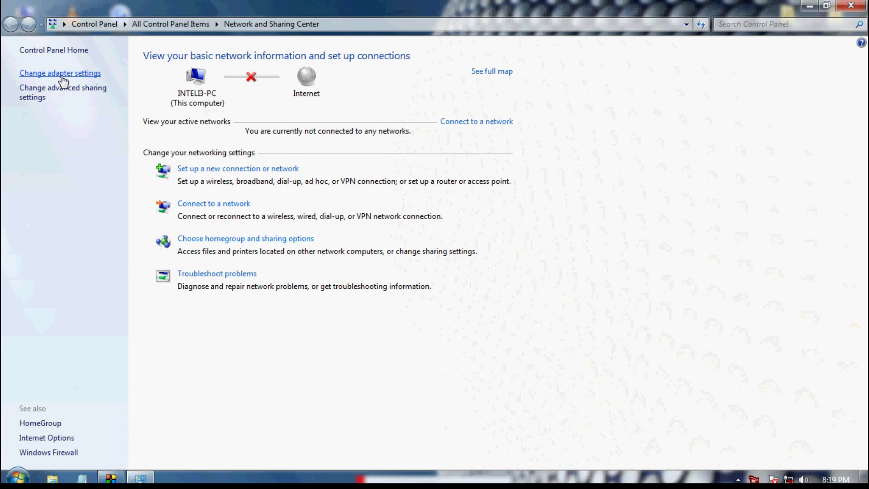
left_click(63, 74)
left_click(66, 75)
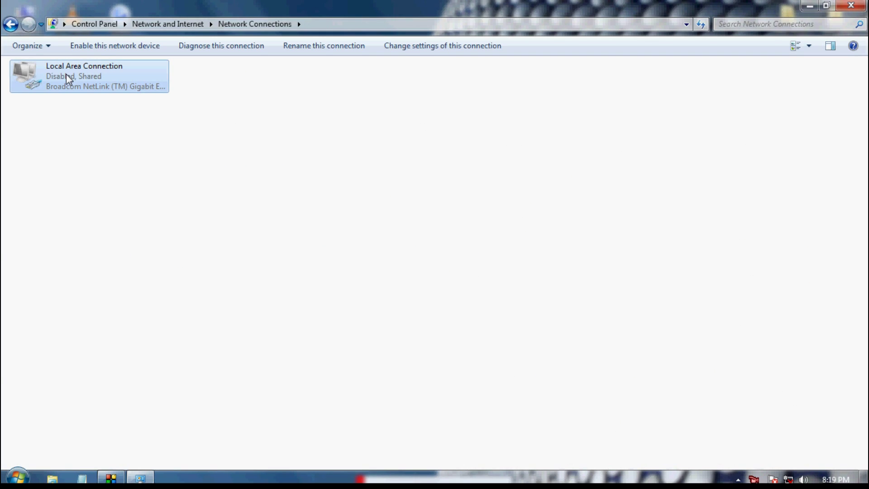
Return to Network and Sharing Center and reopen the adapter settings to check the Mobile Broadband Connection.
left_click(11, 24)
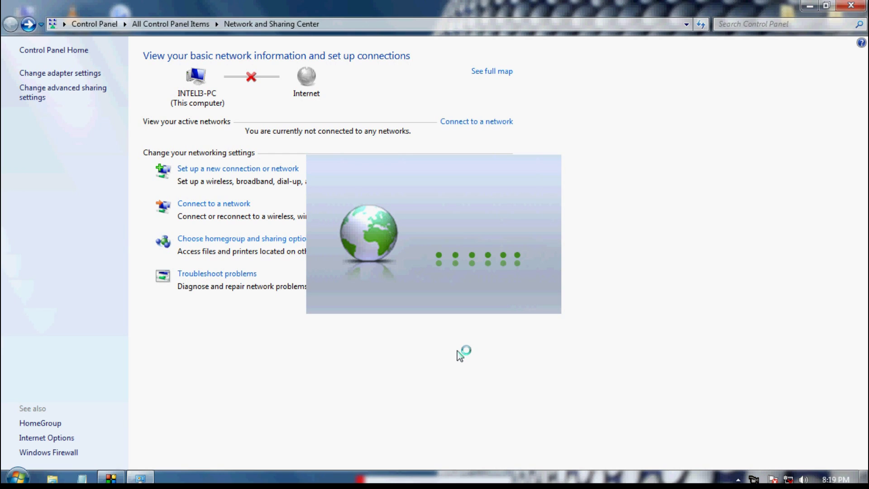
left_click(79, 74)
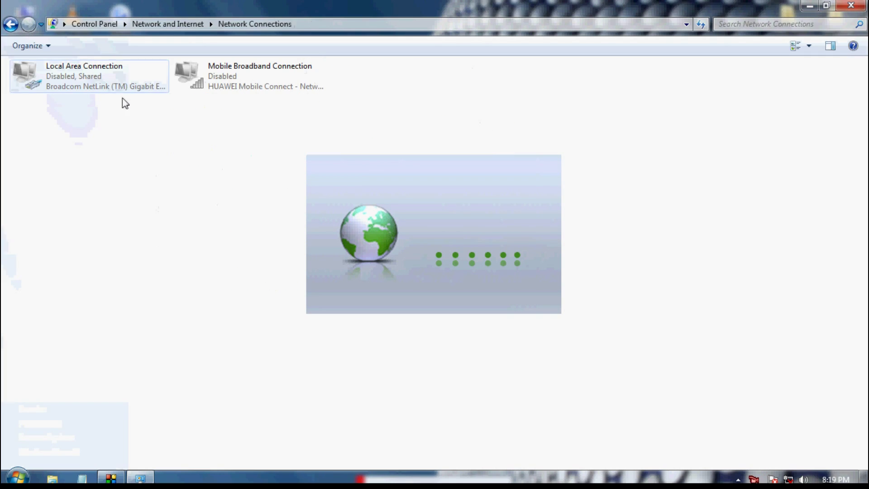
left_click(239, 82)
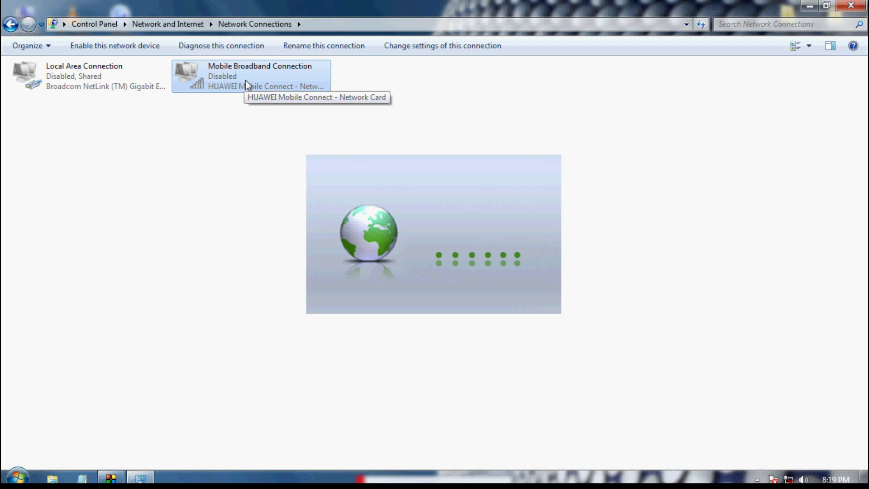
Minimize the Network Connections window and close the Quick Net modem program.
left_click(810, 6)
right_click(607, 144)
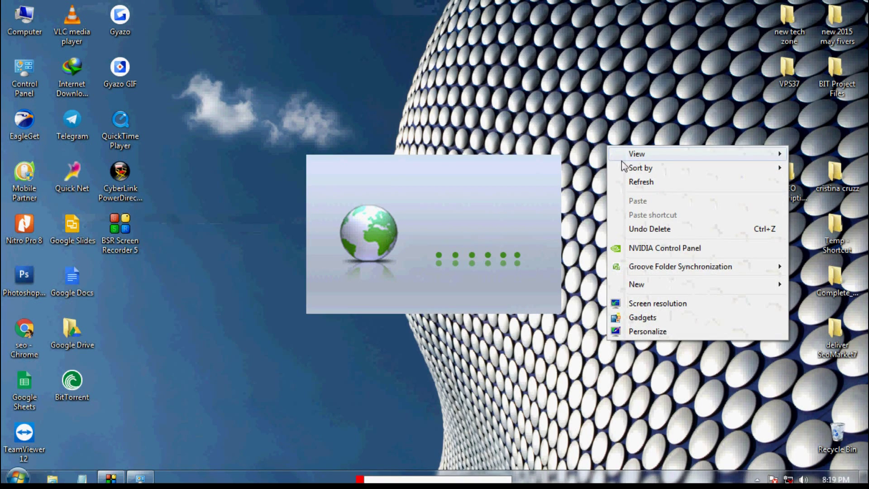
left_click(631, 181)
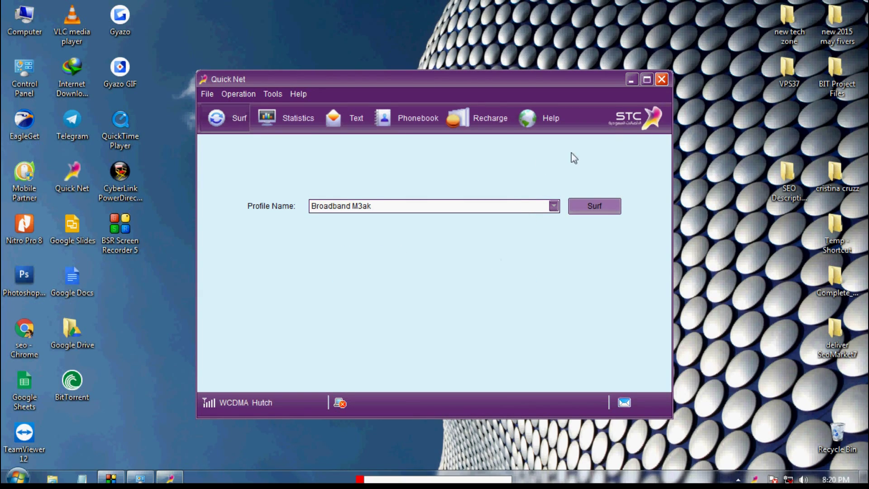
left_click(660, 84)
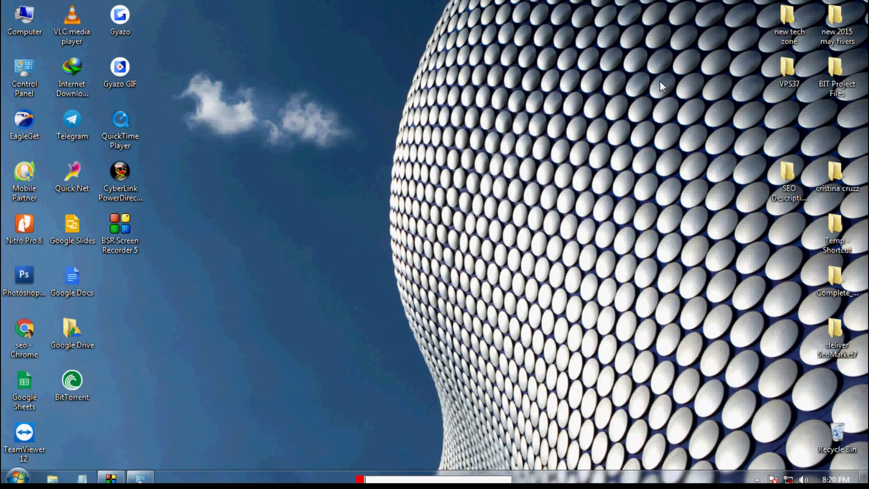
Close the minimized network window and reopen the adapter settings through Network and Sharing Center.
left_click(151, 472)
left_click(11, 25)
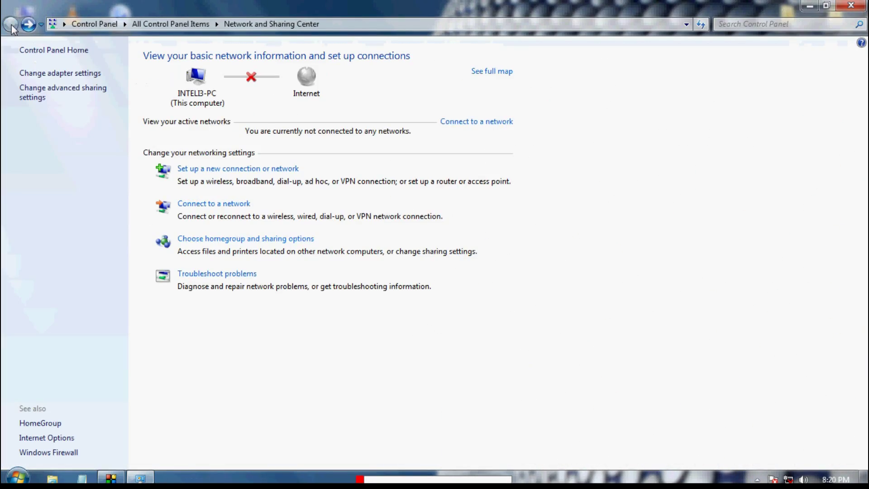
left_click(851, 5)
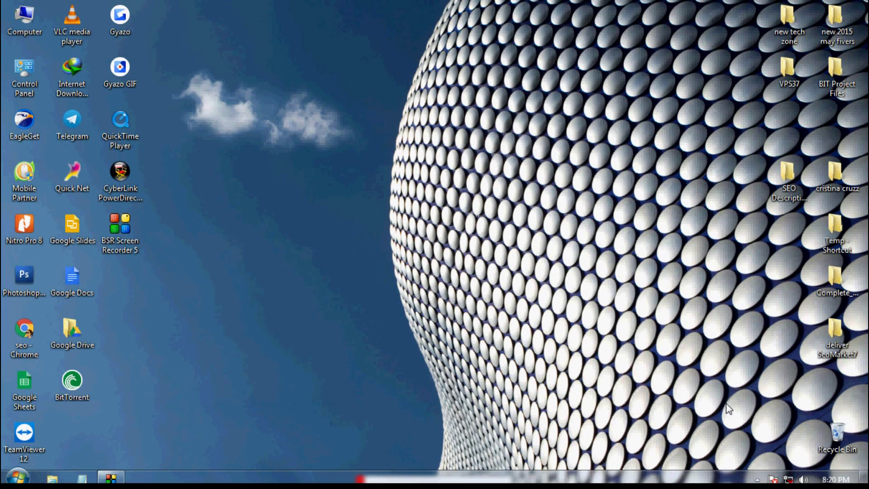
left_click(788, 479)
left_click(784, 447)
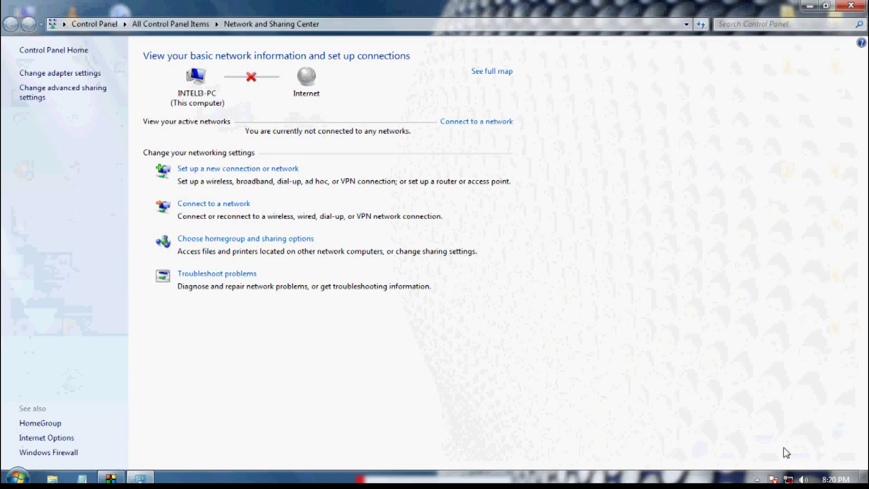
left_click(48, 73)
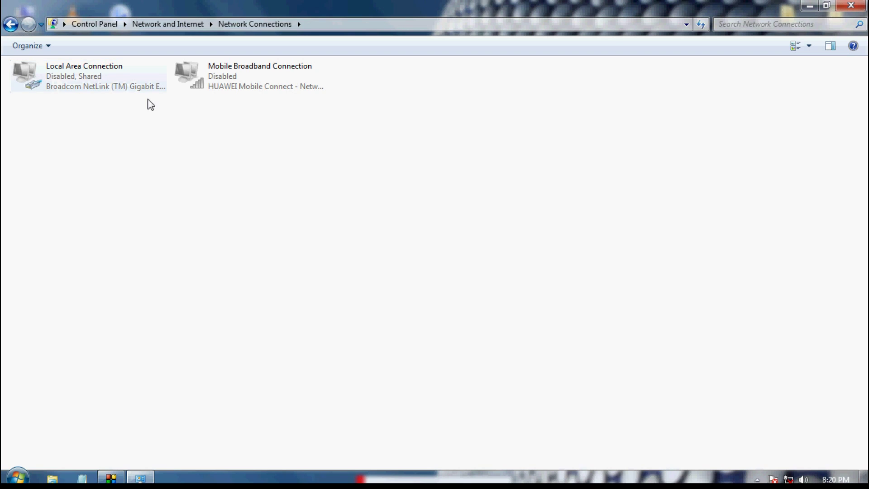
Enable the Mobile Broadband Connection of the HUAWEI Mobile Connect network card.
left_click(112, 74)
left_click(200, 76)
left_click(133, 80)
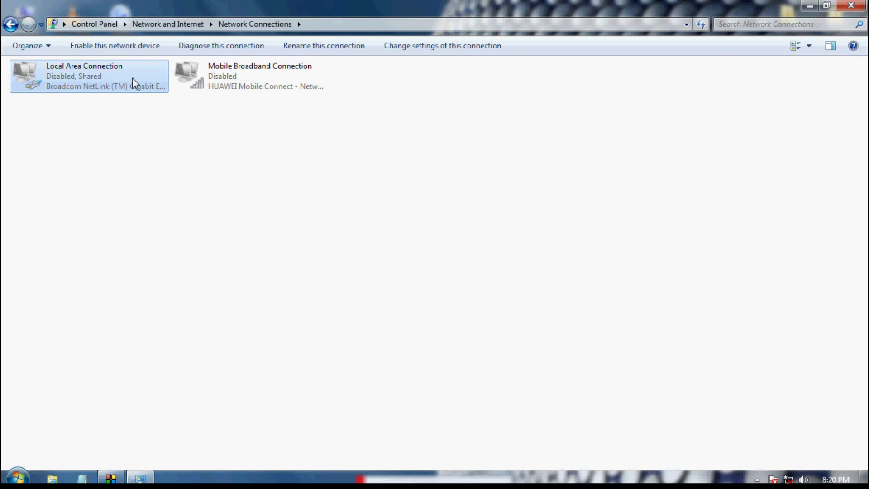
left_click(249, 83)
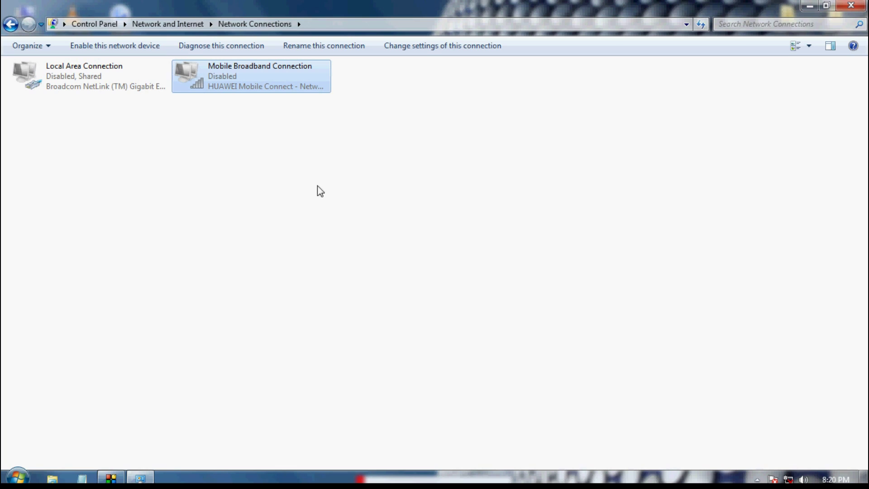
right_click(236, 77)
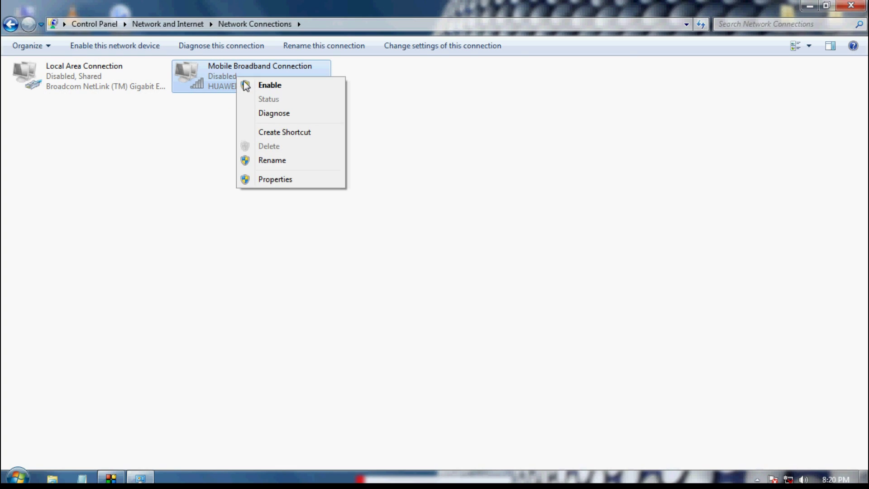
left_click(254, 86)
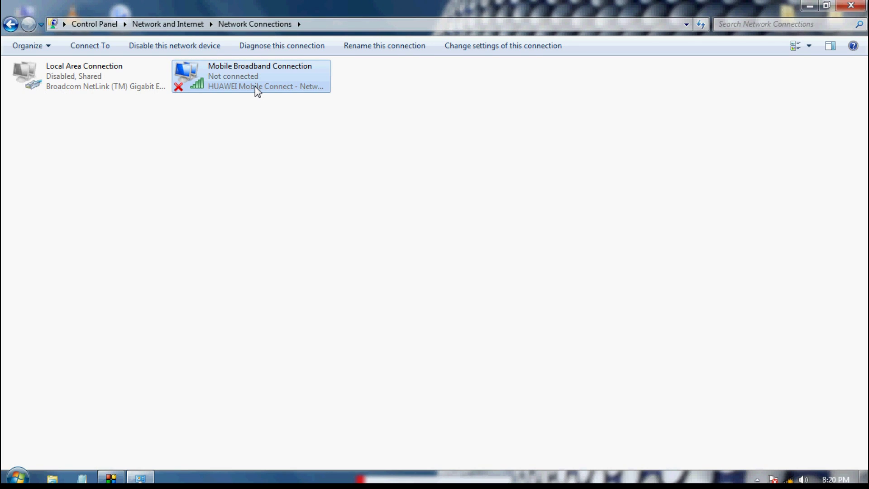
Check the Hutch mobile broadband connection's status and Internet access in the list of current networks.
left_click(789, 479)
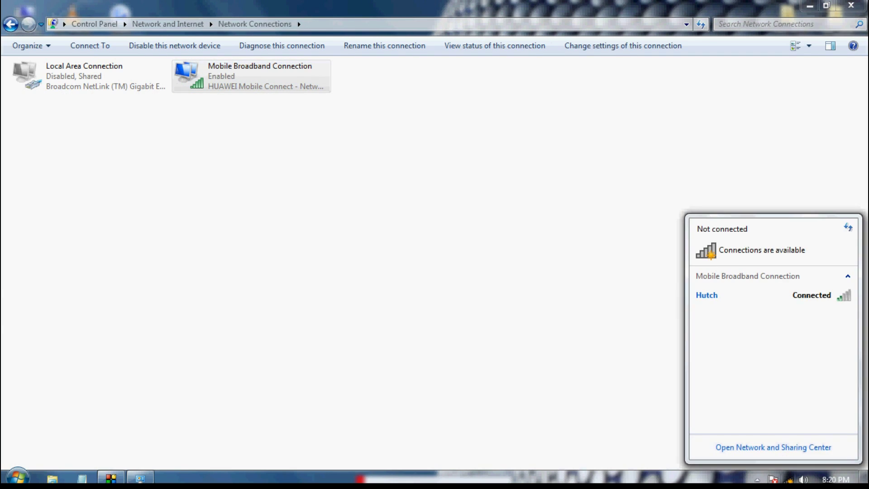
mouse_move(715, 306)
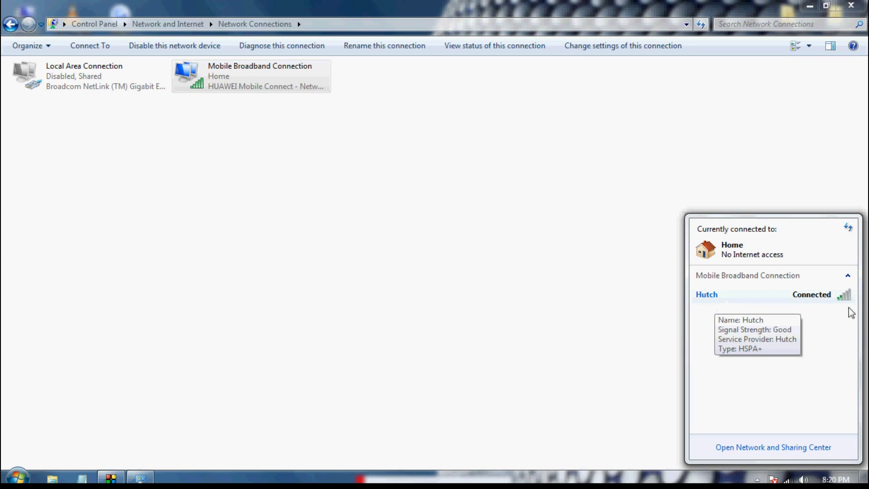
left_click(823, 295)
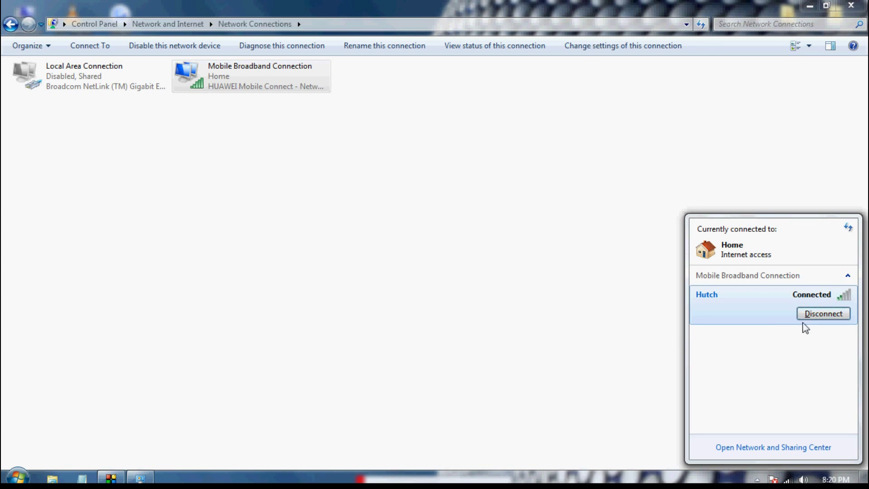
key("Escape")
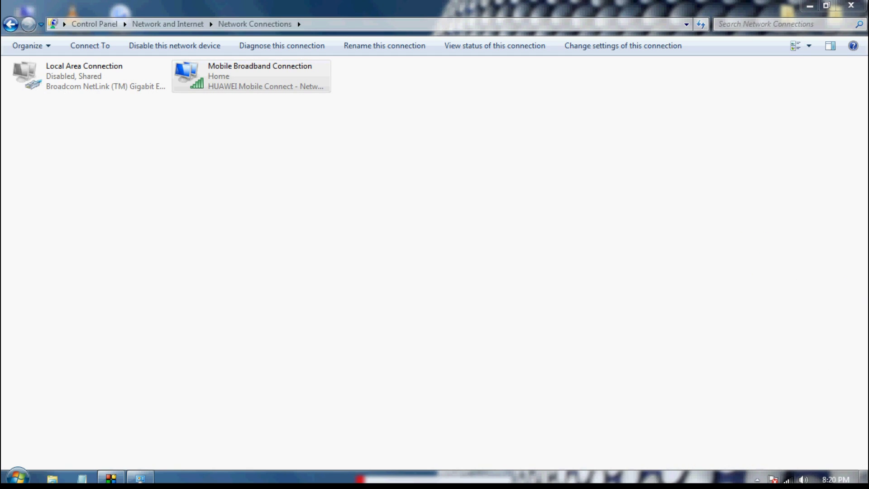
left_click(788, 479)
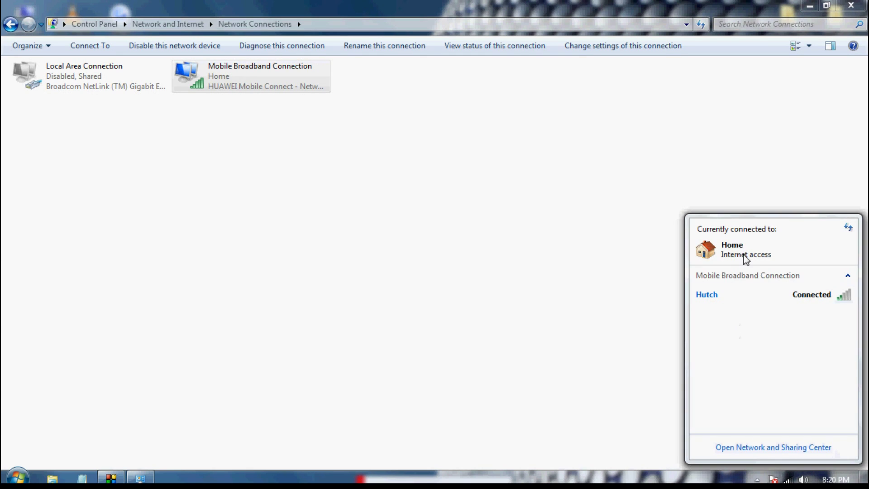
Check the Mobile Broadband Connection's link speed and state in a maximized Task Manager, and close it.
right_click(285, 478)
left_click(325, 445)
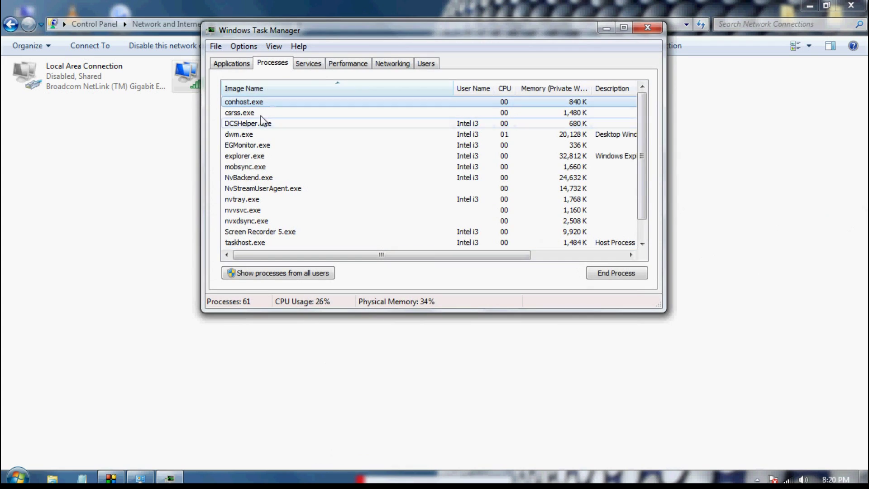
left_click(300, 65)
key("super+Up")
left_click(199, 38)
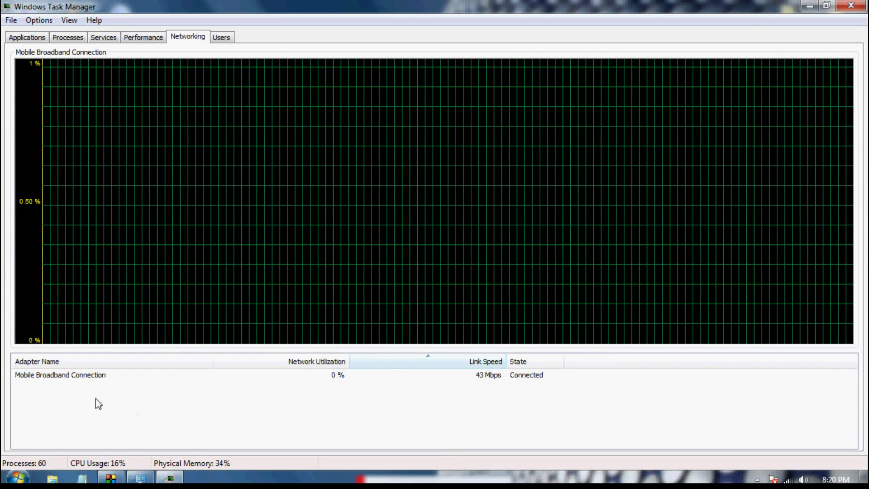
left_click(487, 378)
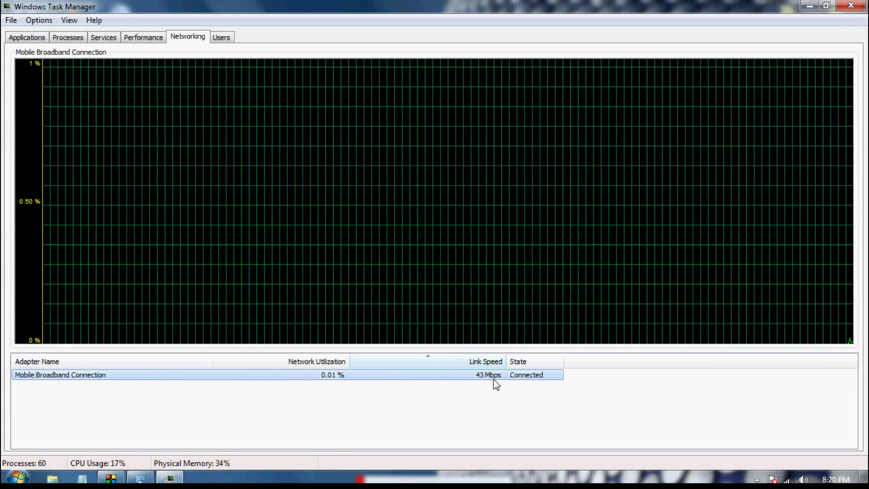
left_click(859, 4)
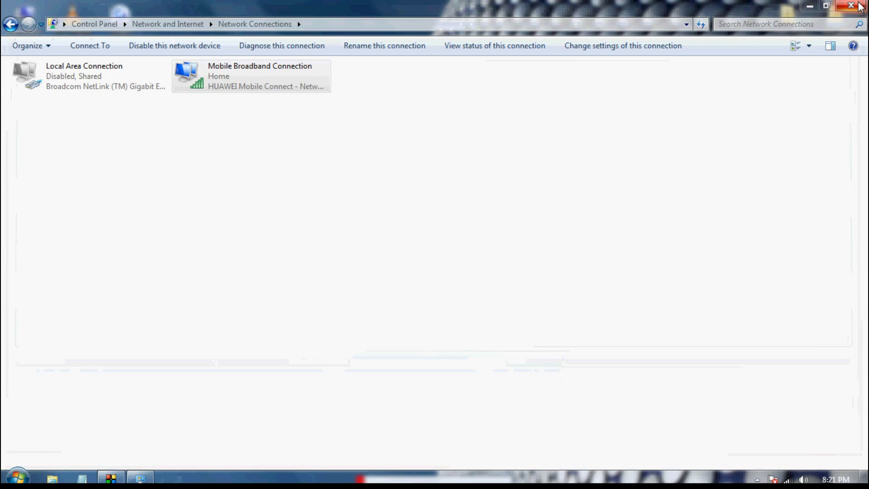
Enable the Local Area Connection of the Broadcom NetLink adapter from the adapter settings.
left_click(10, 25)
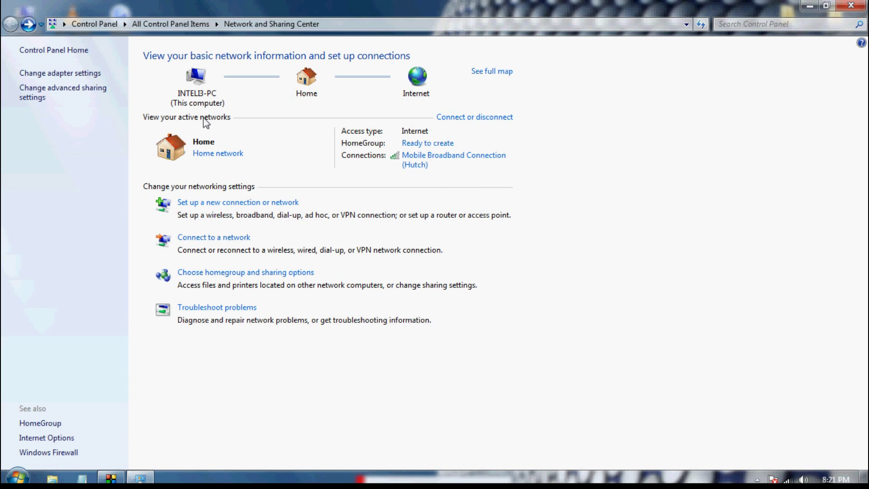
left_click(72, 76)
right_click(71, 76)
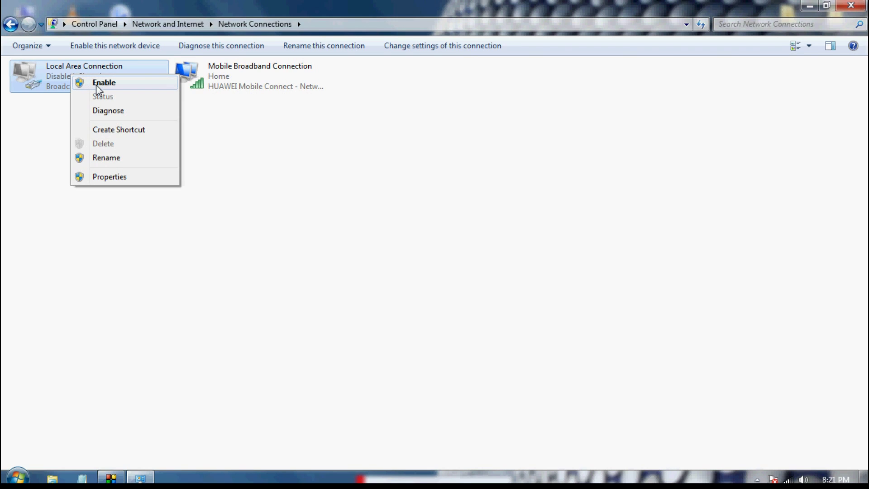
left_click(98, 85)
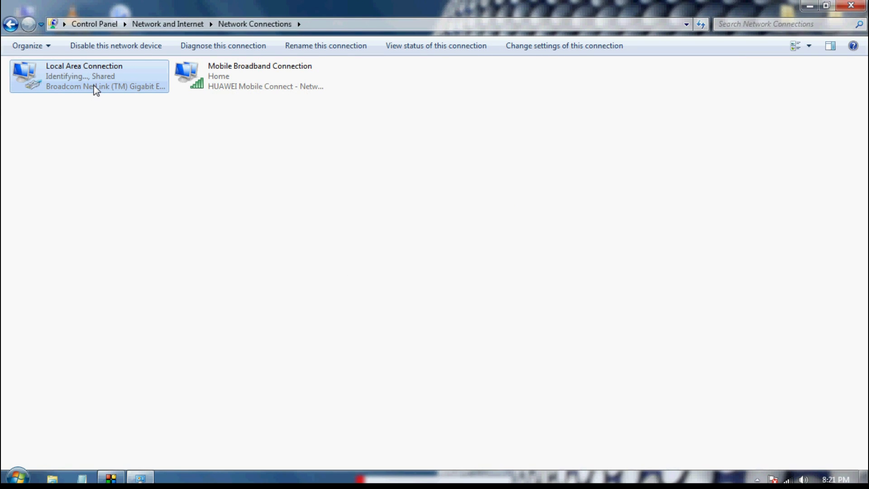
Check the Local Area Connection's network status in Network and Sharing Center and in the adapter list.
left_click(10, 24)
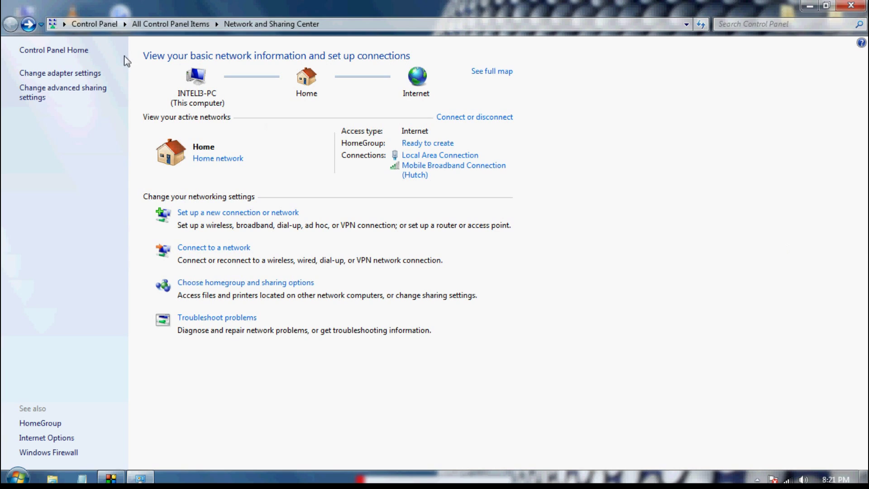
left_click(50, 75)
left_click(90, 91)
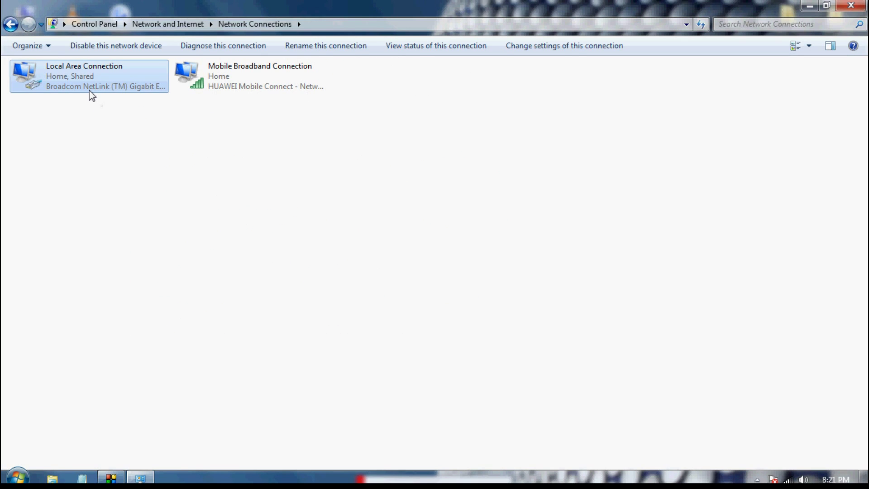
left_click(10, 24)
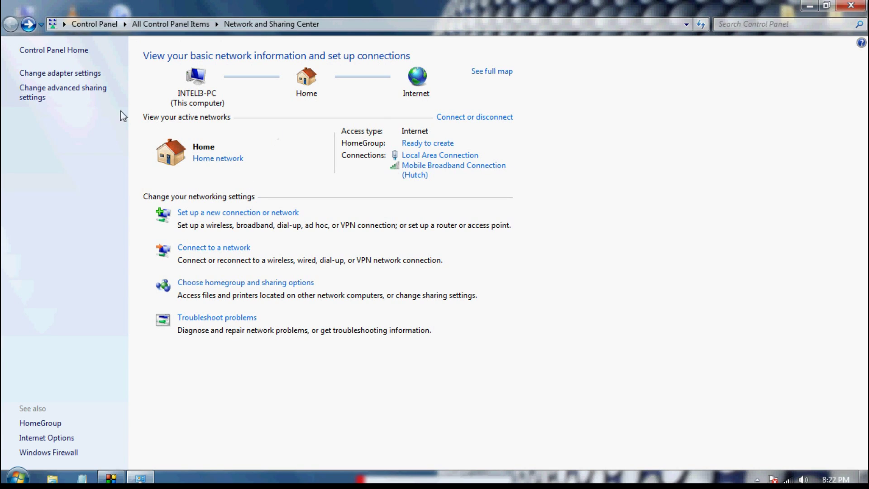
Disable the Mobile Broadband Connection of the HUAWEI Mobile Connect network card in the adapter settings.
left_click(75, 81)
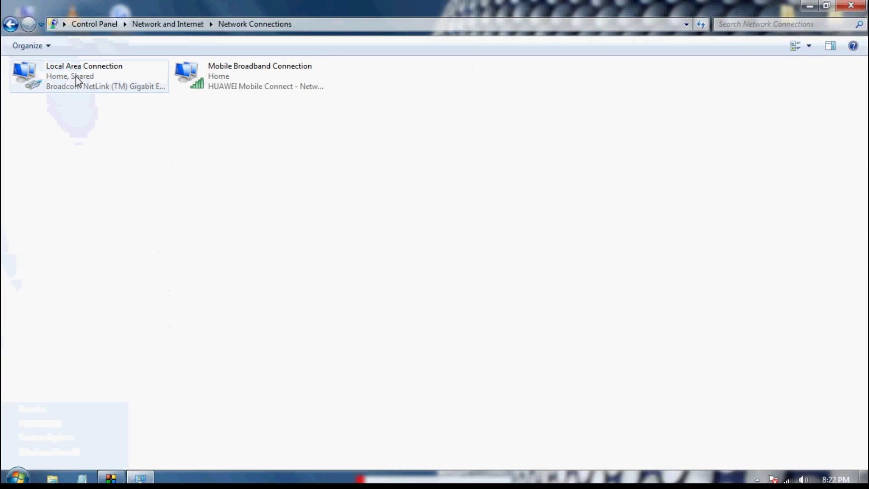
left_click(258, 80)
right_click(259, 80)
left_click(272, 87)
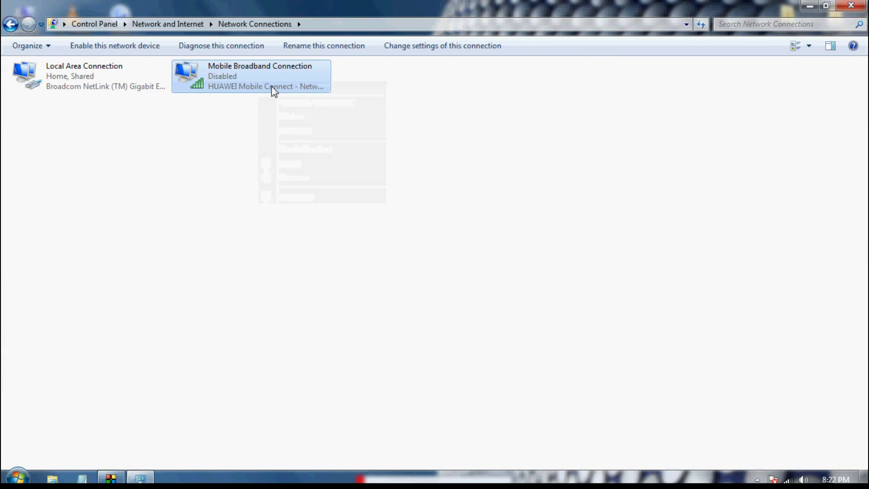
Check the remaining active network in Network and Sharing Center and close its window to view the network status icon.
left_click(11, 24)
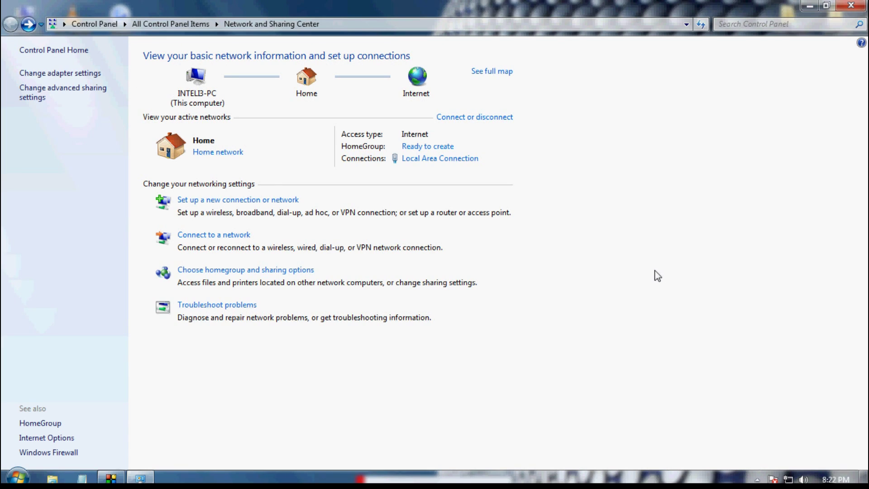
left_click(788, 479)
left_click(772, 446)
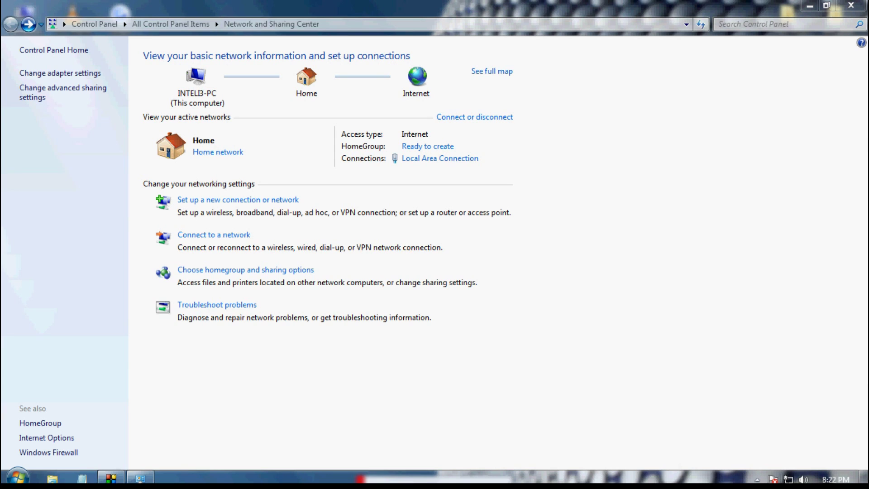
left_click(851, 5)
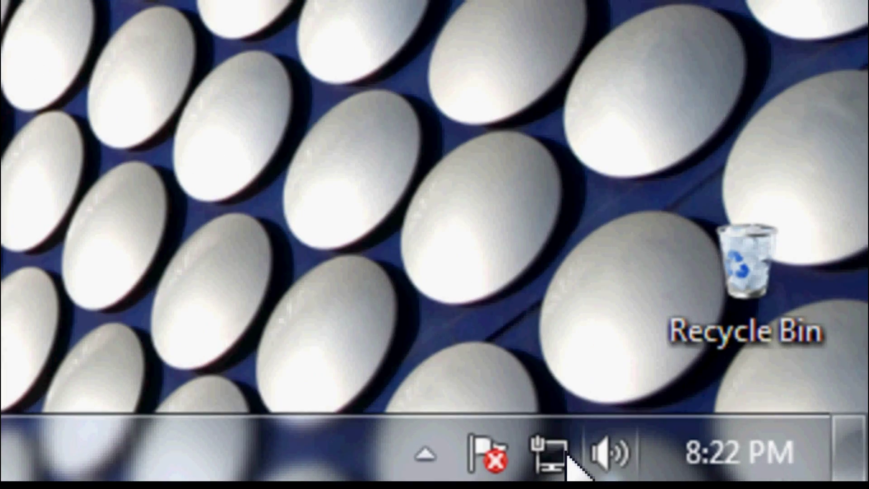
left_click(689, 468)
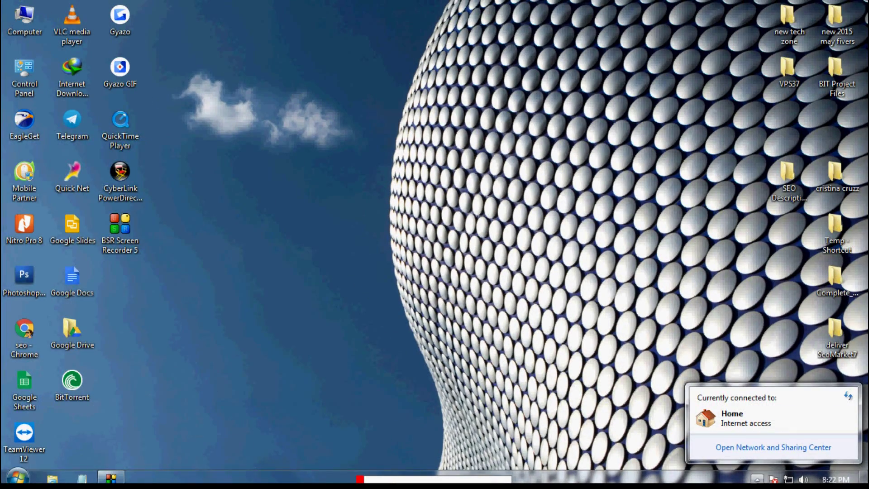
Reopen the adapter settings through Network and Sharing Center and shrink the window, placing it clear of the desktop icons.
left_click(788, 479)
left_click(788, 479)
left_click(774, 447)
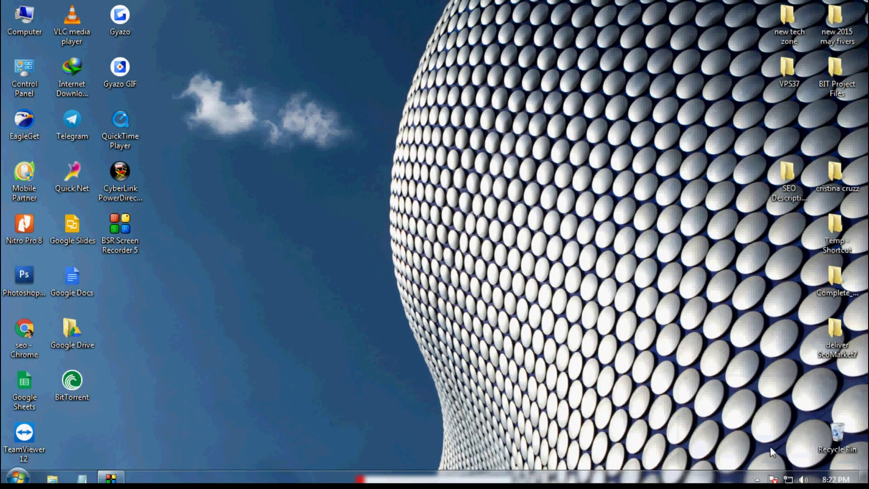
left_click(73, 75)
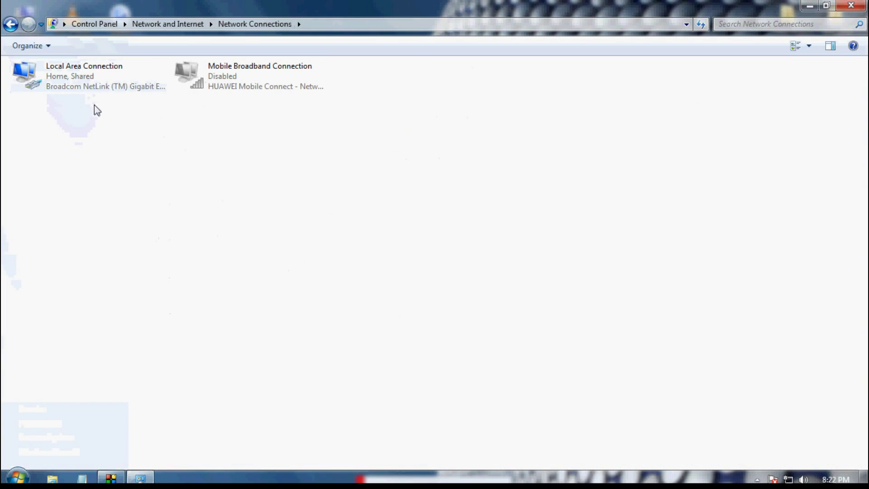
left_click(233, 74)
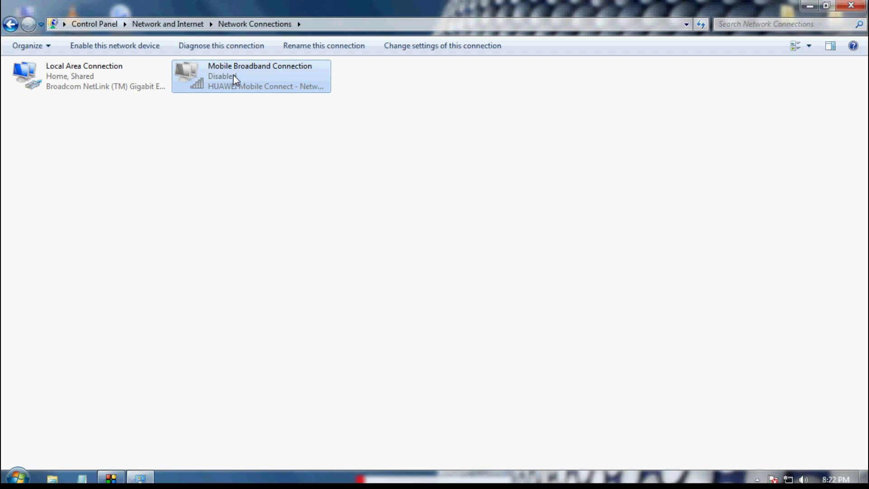
left_click(86, 81)
double_click(348, 4)
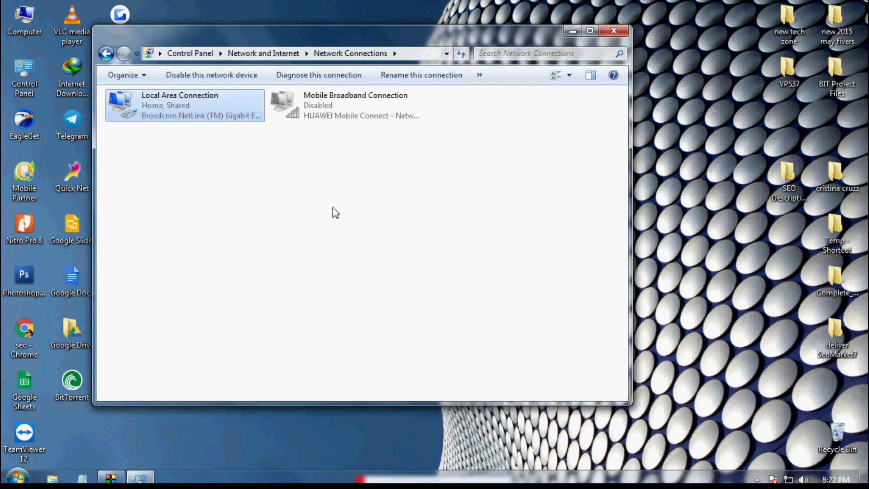
left_click_drag(214, 34, 446, 72)
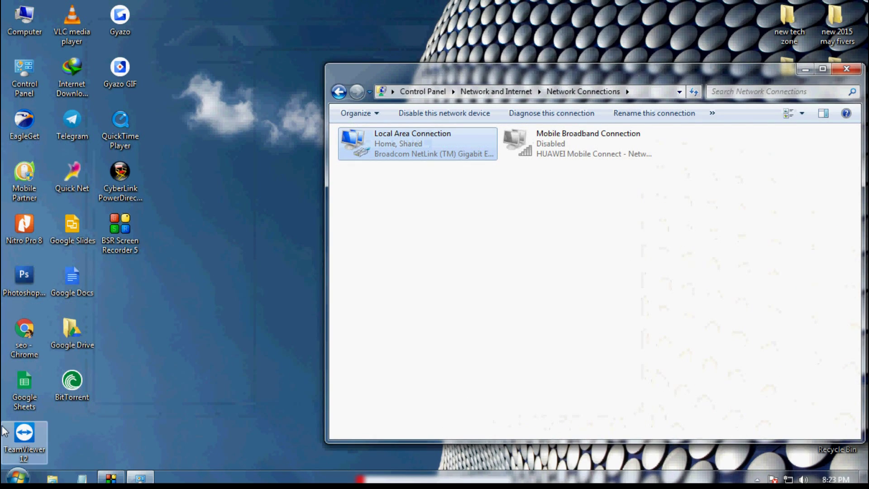
Switch to Chrome and test Internet access by loading Google, YouTube and Facebook, leaving only a new tab open.
double_click(25, 333)
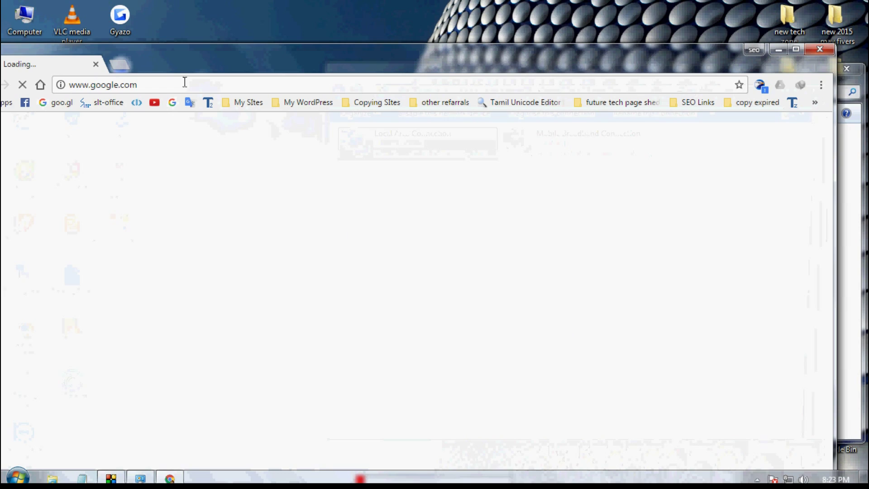
left_click_drag(189, 52, 276, 46)
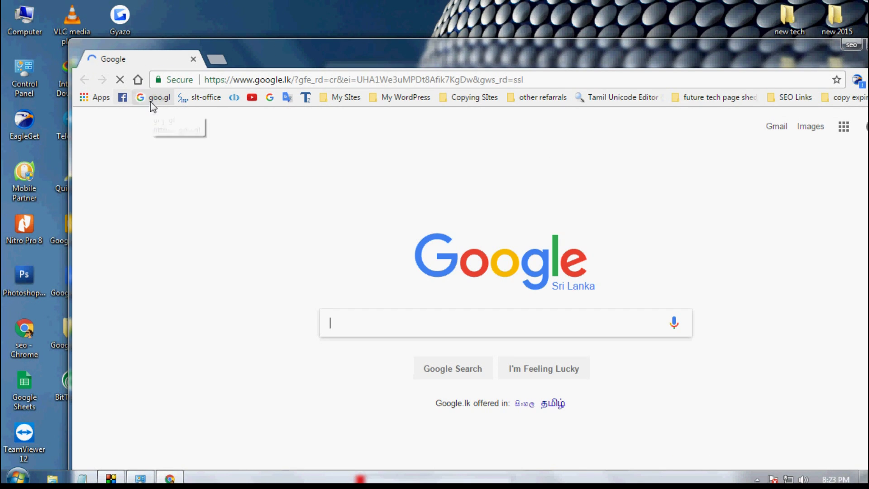
left_click(252, 97)
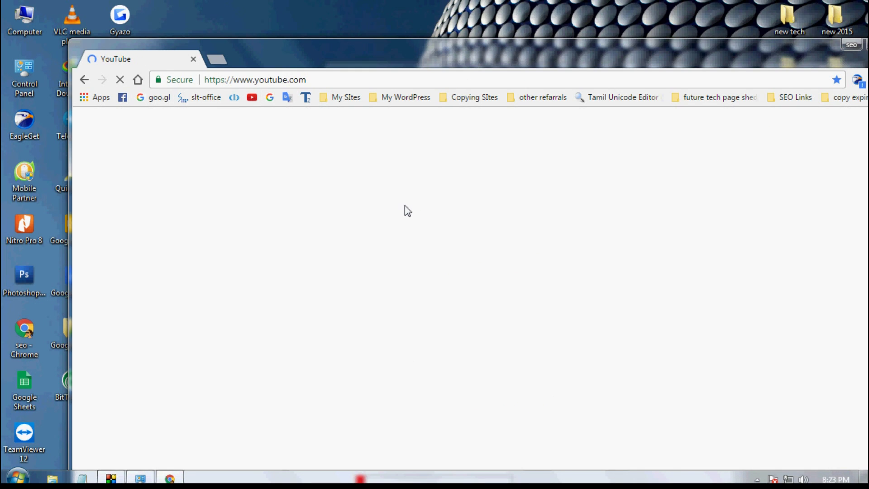
left_click(123, 97)
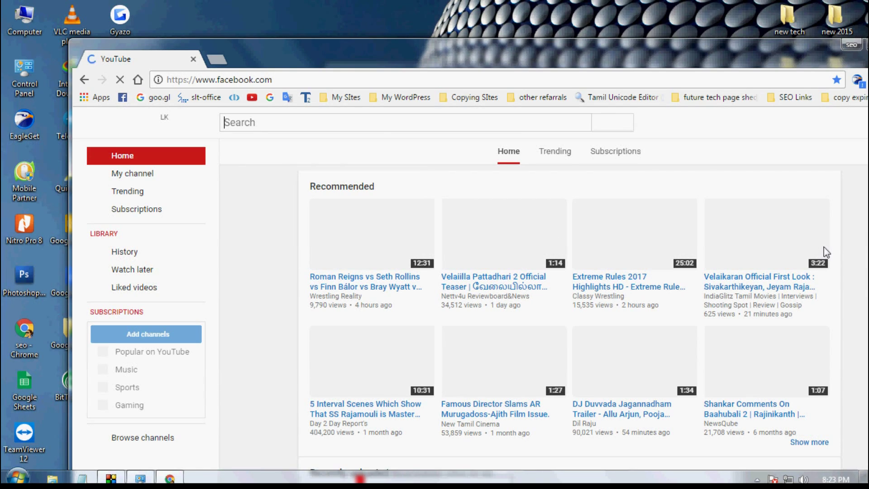
left_click(217, 59)
left_click(193, 59)
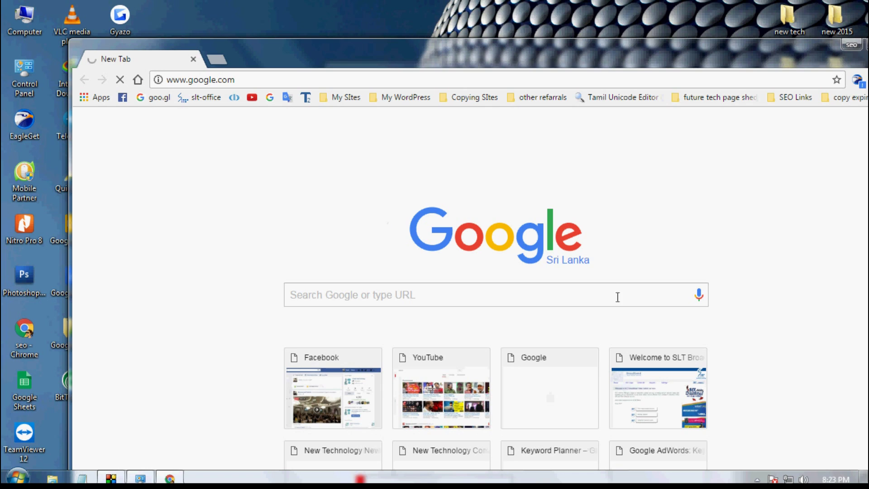
Minimize the maximized Chrome window and move the Network Connections window toward the middle of the desktop.
double_click(745, 56)
left_click(814, 4)
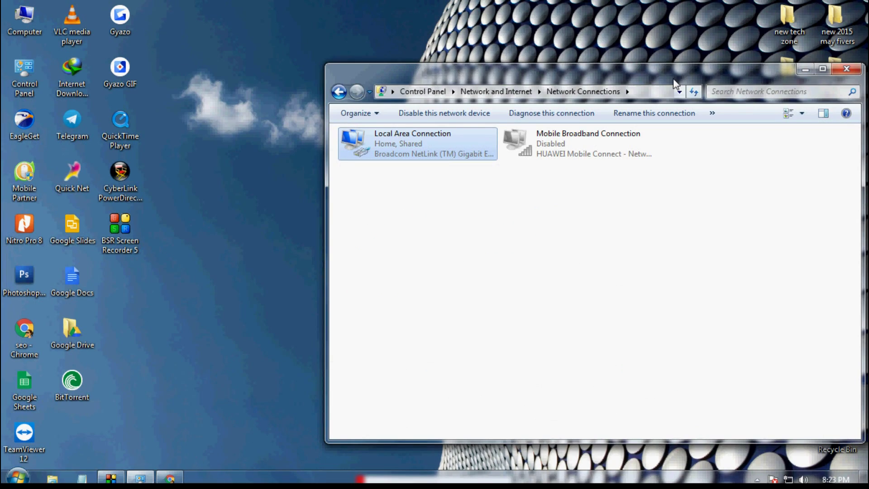
left_click_drag(672, 78, 523, 75)
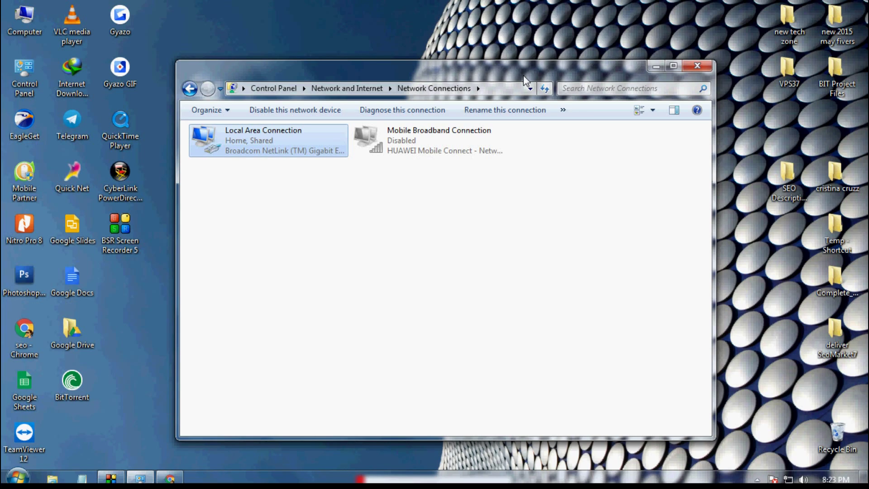